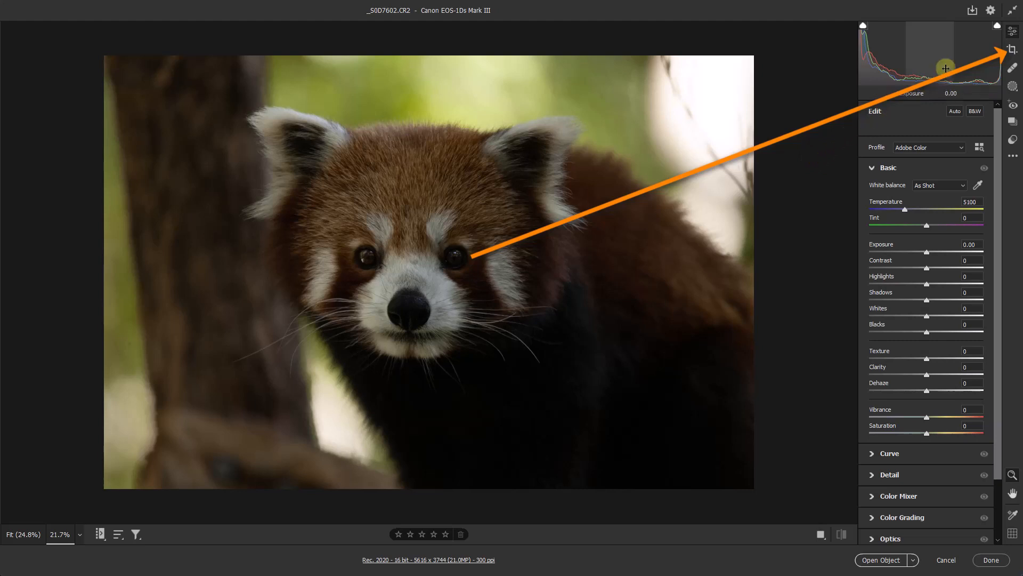
# Step: Crop the photo with an unlocked aspect ratio, tightening the frame around the red panda to about 4960 x 3653 pixels
pyautogui.click(1013, 50)
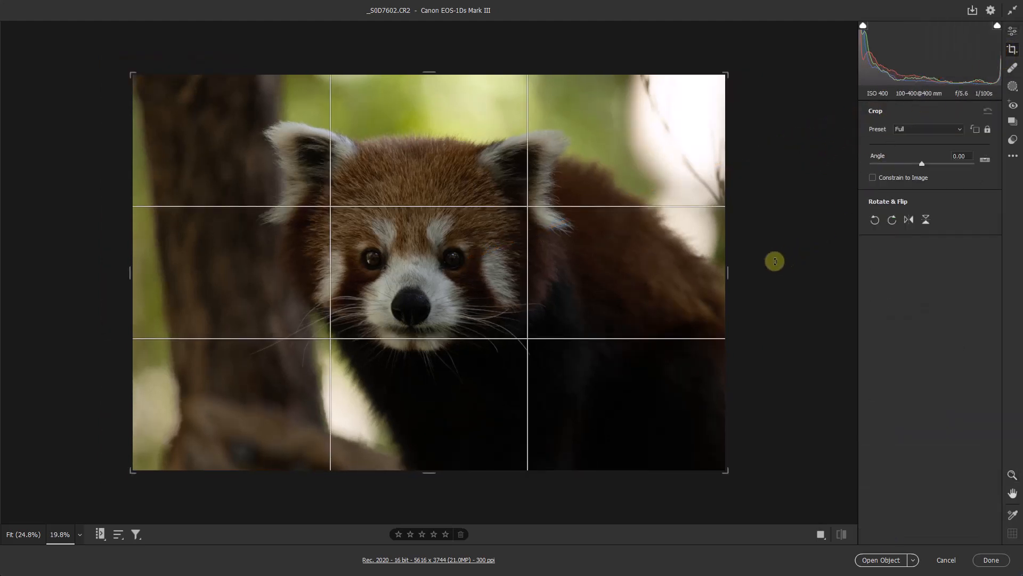
pyautogui.moveTo(136, 275); pyautogui.dragTo(154, 276)
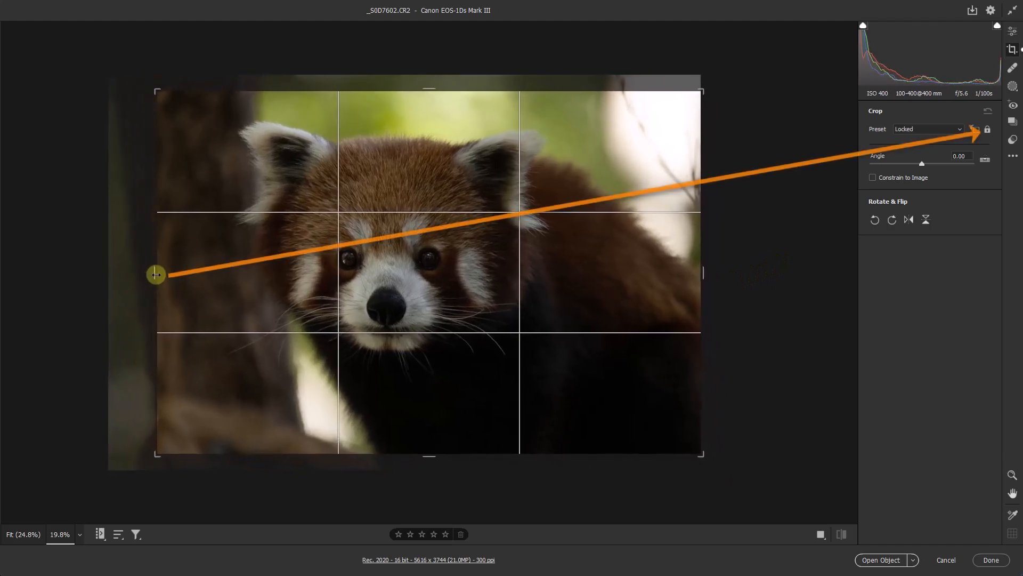
pyautogui.click(988, 130)
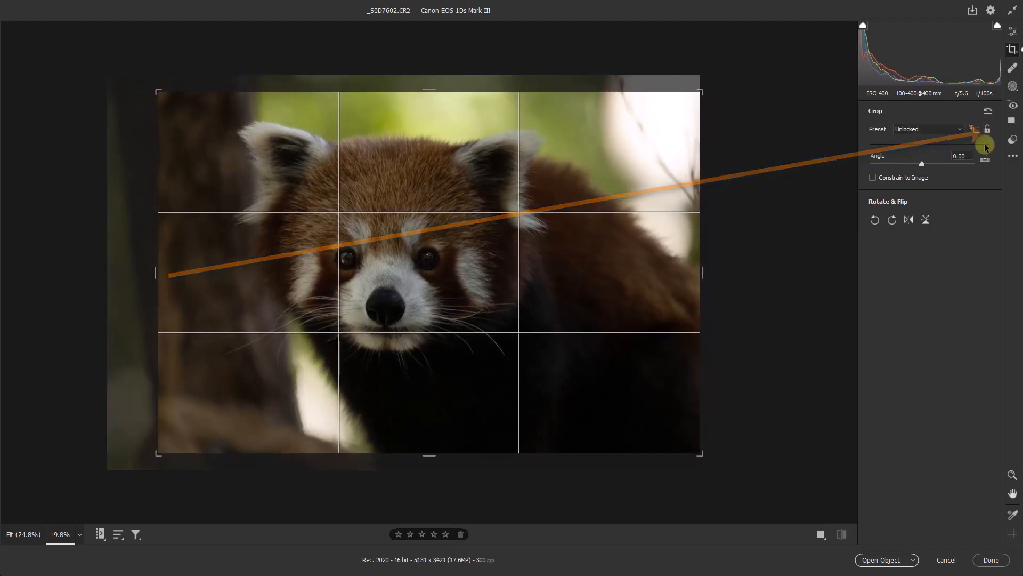
pyautogui.moveTo(432, 456); pyautogui.dragTo(425, 472)
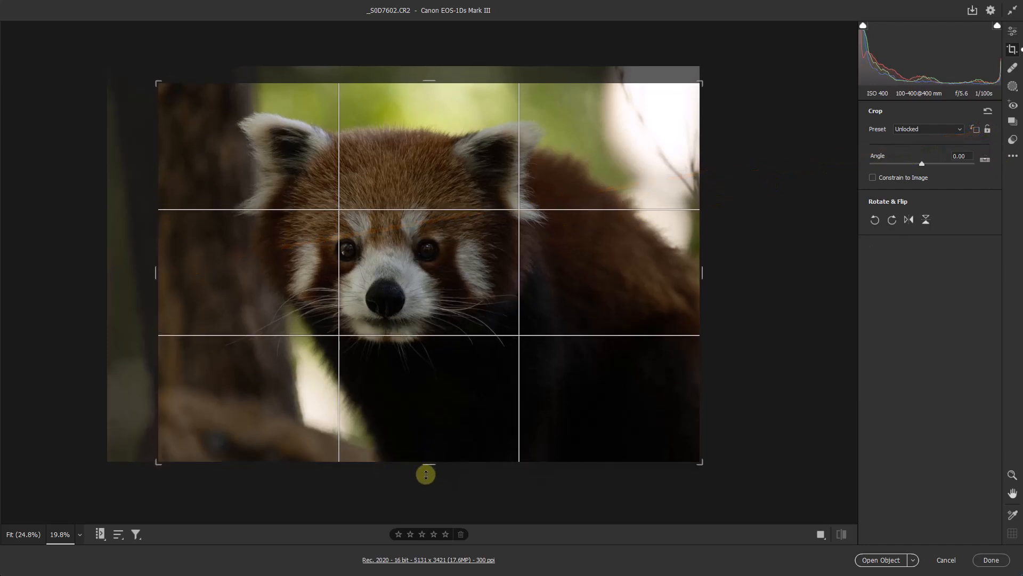
pyautogui.moveTo(425, 79); pyautogui.dragTo(431, 74)
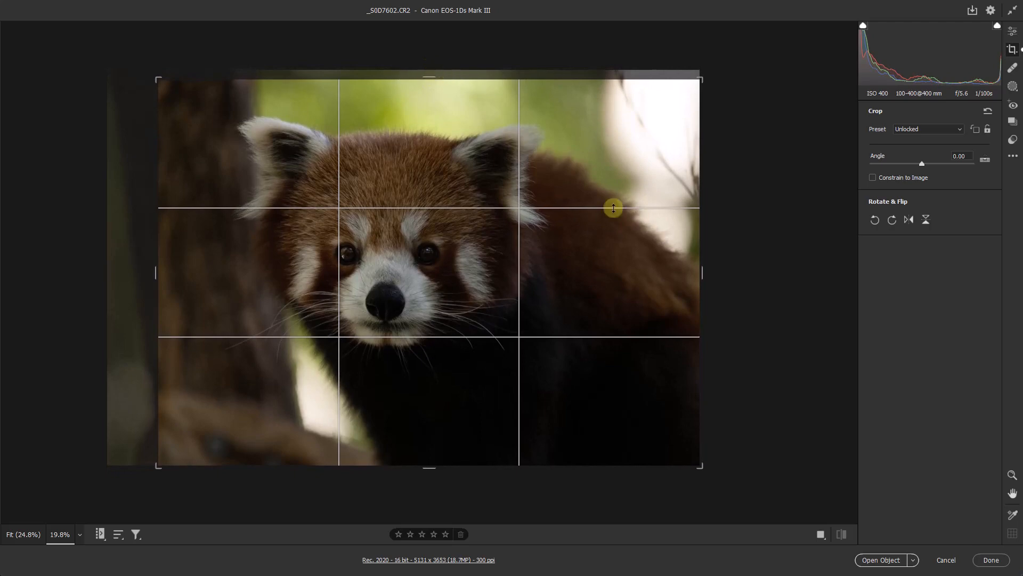
pyautogui.moveTo(699, 276); pyautogui.dragTo(692, 274)
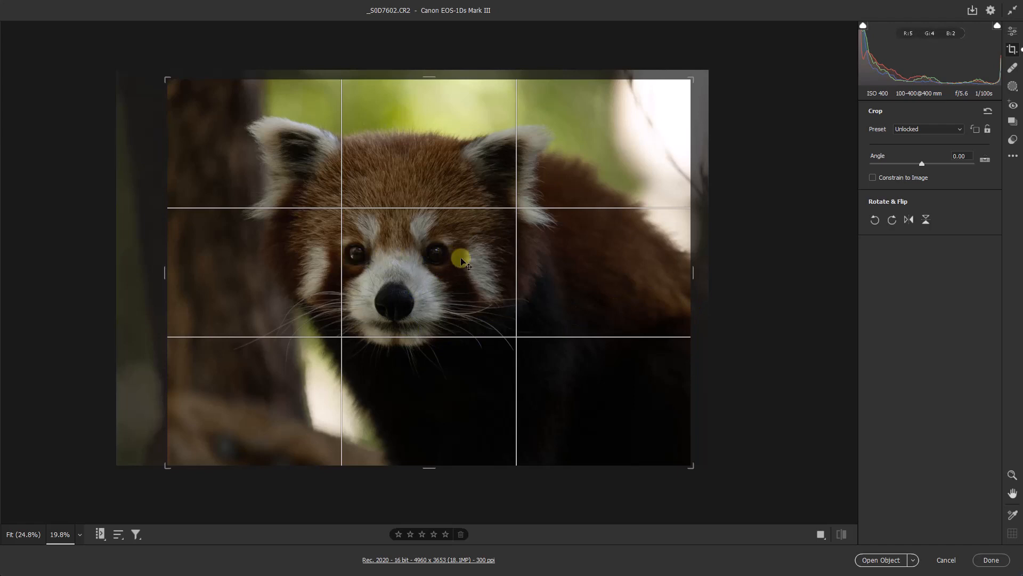
# Step: Rotate the crop by about 4.34 degrees, trim its upper and lower edges to about 4621 x 3313 pixels, and apply it
pyautogui.moveTo(721, 273)
pyautogui.mouseDown()
pyautogui.moveTo(718, 294)
pyautogui.moveTo(727, 247)
pyautogui.moveTo(723, 293)
pyautogui.mouseUp()
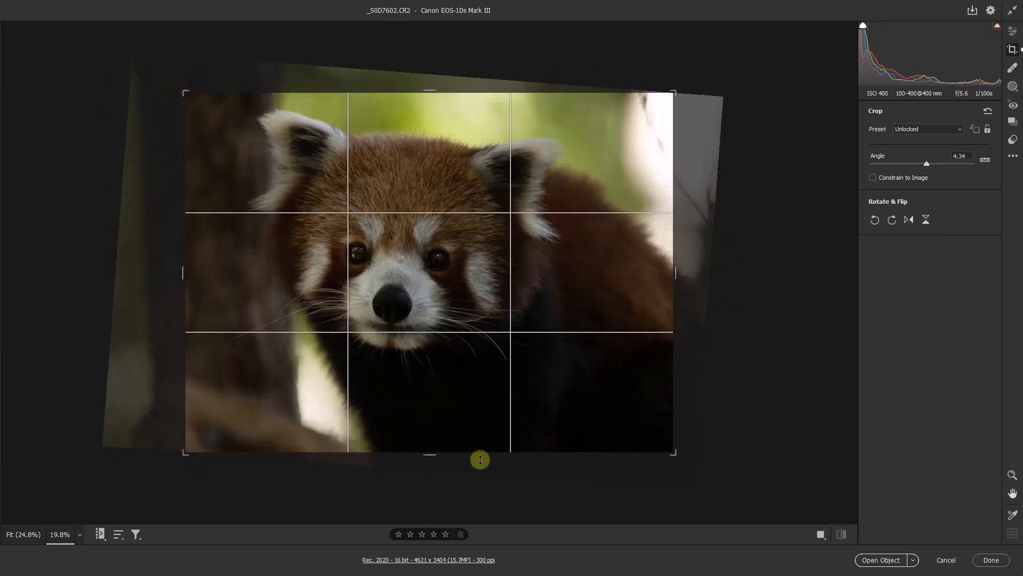
pyautogui.moveTo(432, 454); pyautogui.dragTo(433, 450)
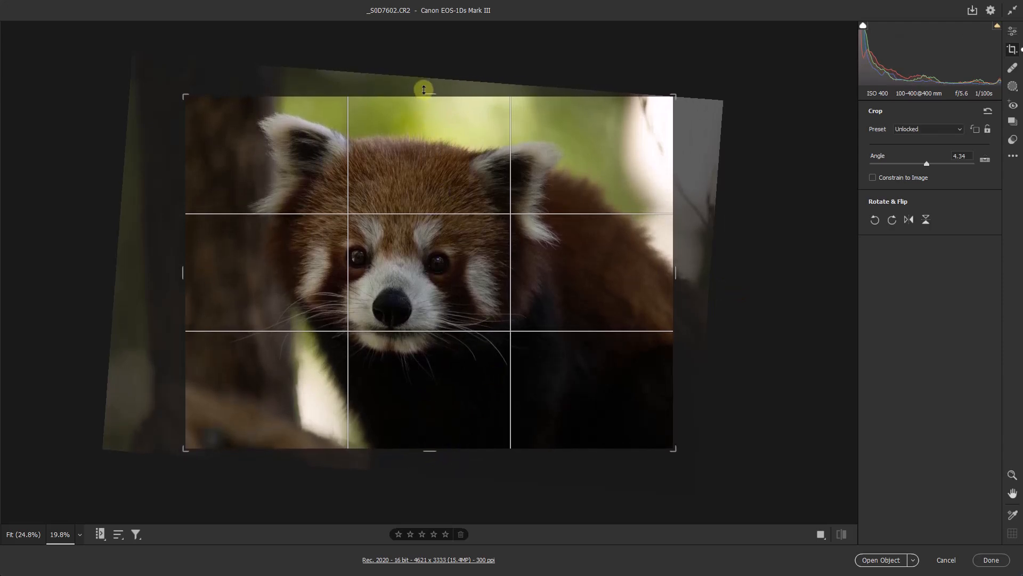
pyautogui.moveTo(429, 92); pyautogui.dragTo(430, 94)
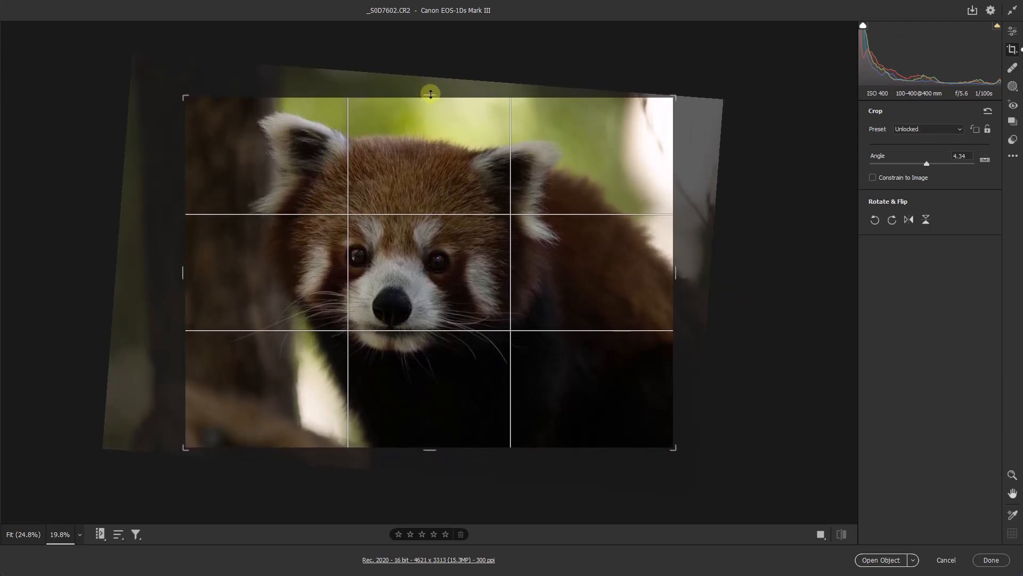
pyautogui.press('Return')
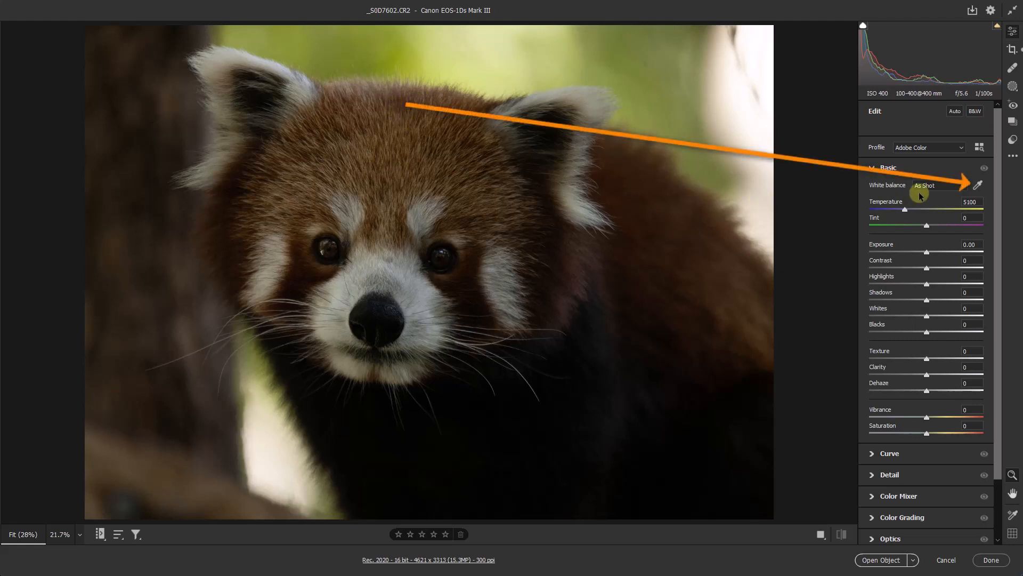
# Step: Set the white balance by sampling the pale fur on the panda's muzzle, and apply the automatic tone adjustments
pyautogui.click(979, 186)
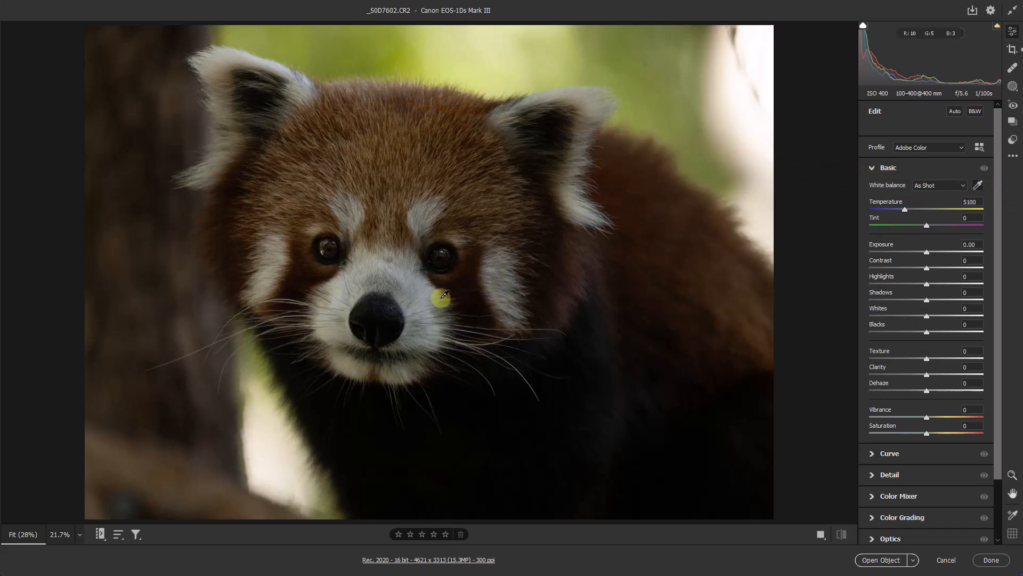
pyautogui.click(408, 277)
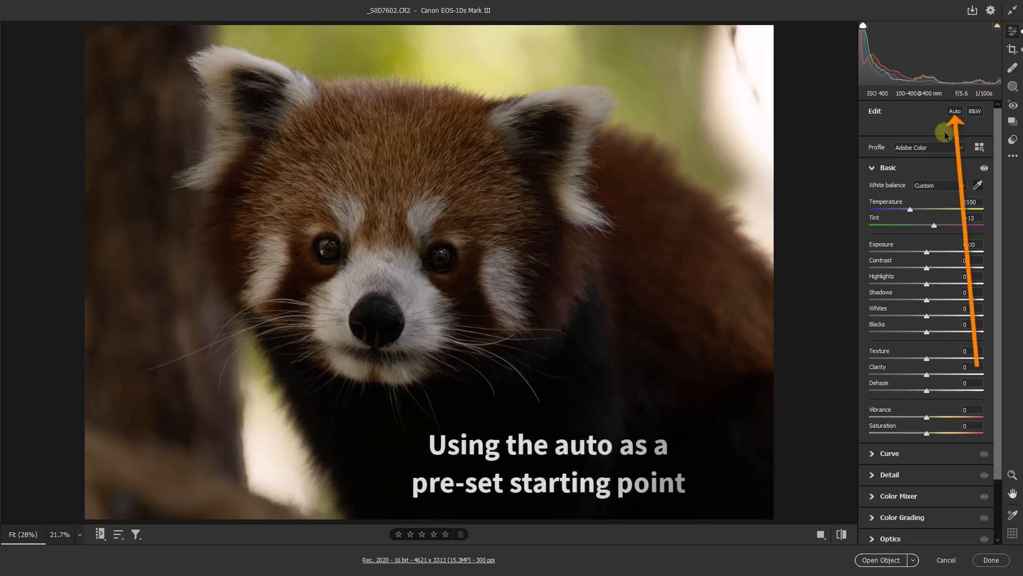
pyautogui.click(955, 111)
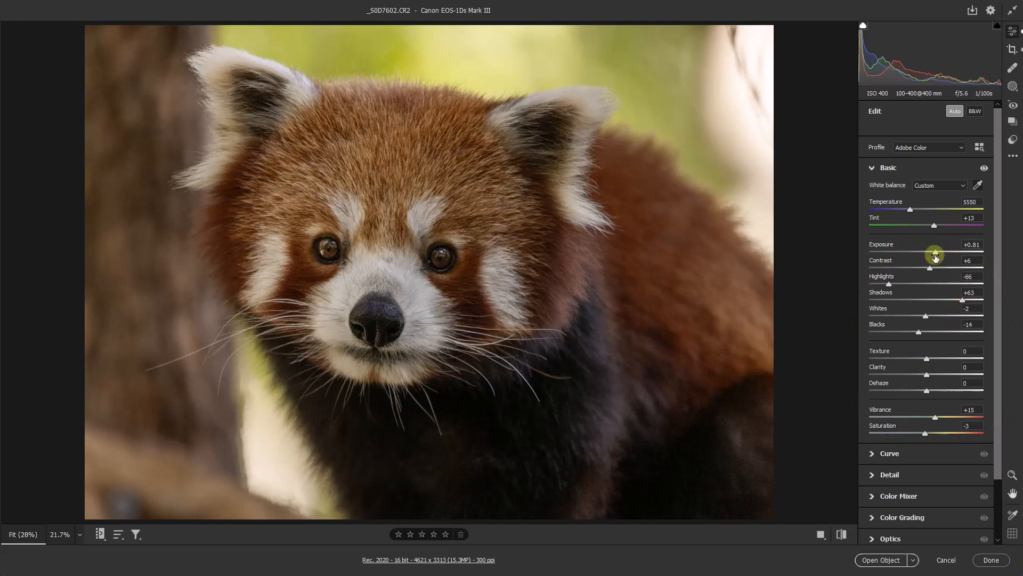
# Step: Fine-tune the basic adjustments to Exposure +0.55, Whites +19, Blacks -17, Clarity +18 and Vibrance +36
pyautogui.moveTo(936, 253); pyautogui.dragTo(932, 254)
pyautogui.click(919, 334)
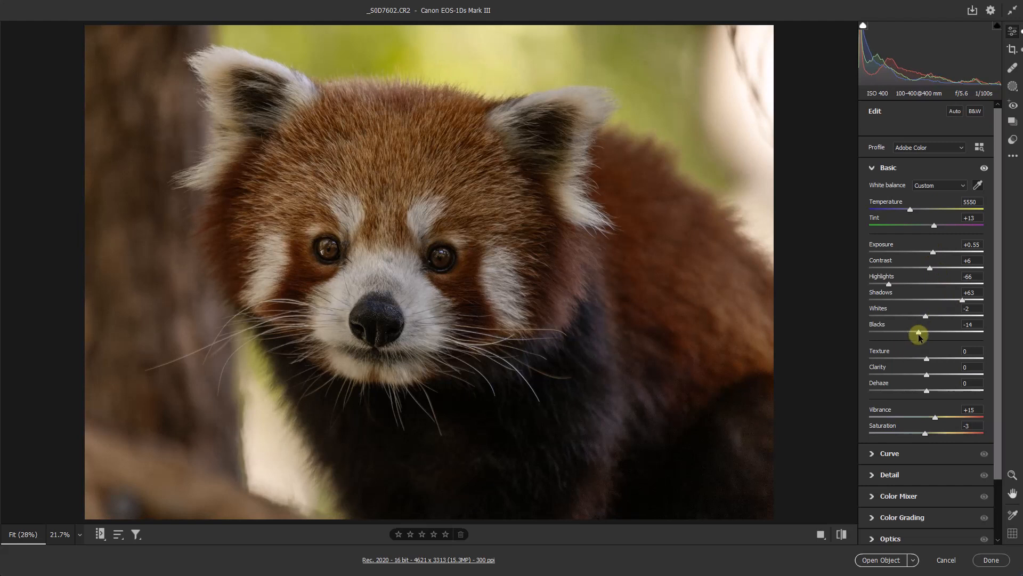
pyautogui.moveTo(916, 335)
pyautogui.mouseDown()
pyautogui.moveTo(933, 319)
pyautogui.moveTo(948, 320)
pyautogui.moveTo(942, 327)
pyautogui.mouseUp()
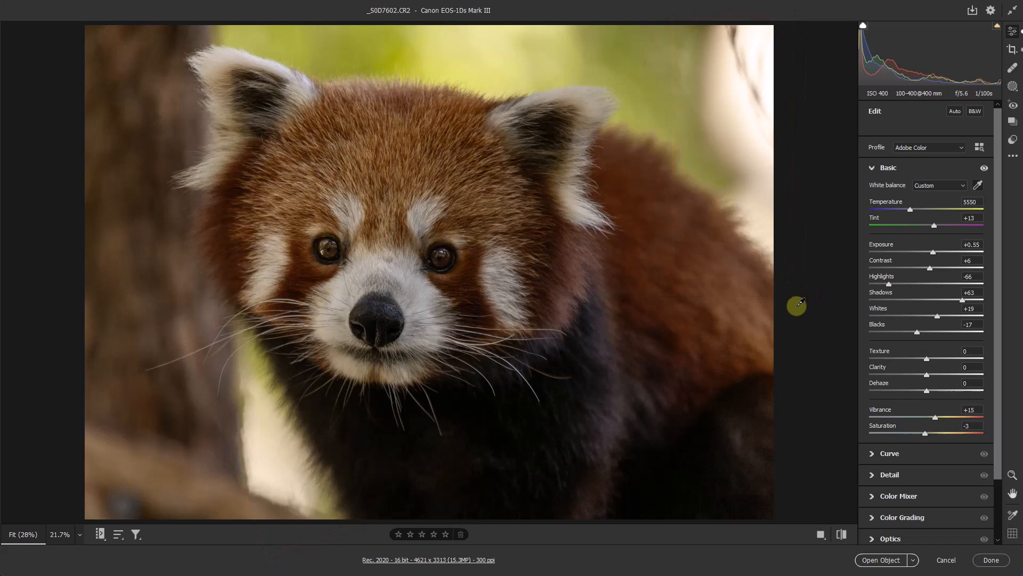
pyautogui.click(942, 375)
pyautogui.moveTo(941, 374); pyautogui.dragTo(936, 374)
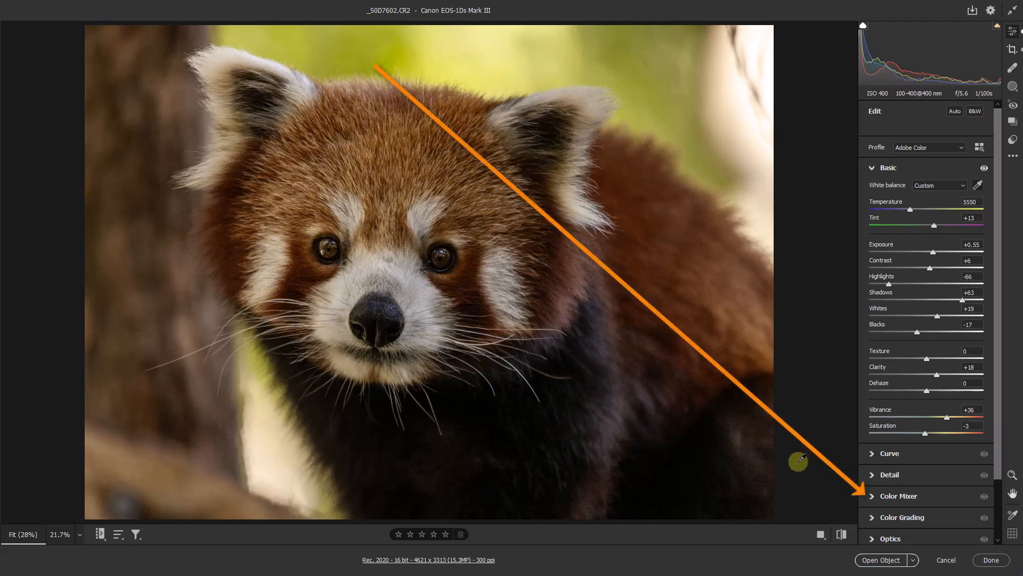
# Step: Shift the hue of the green background with the Color Mixer's targeted adjustment, to Yellows -11 and Greens -6
pyautogui.click(872, 499)
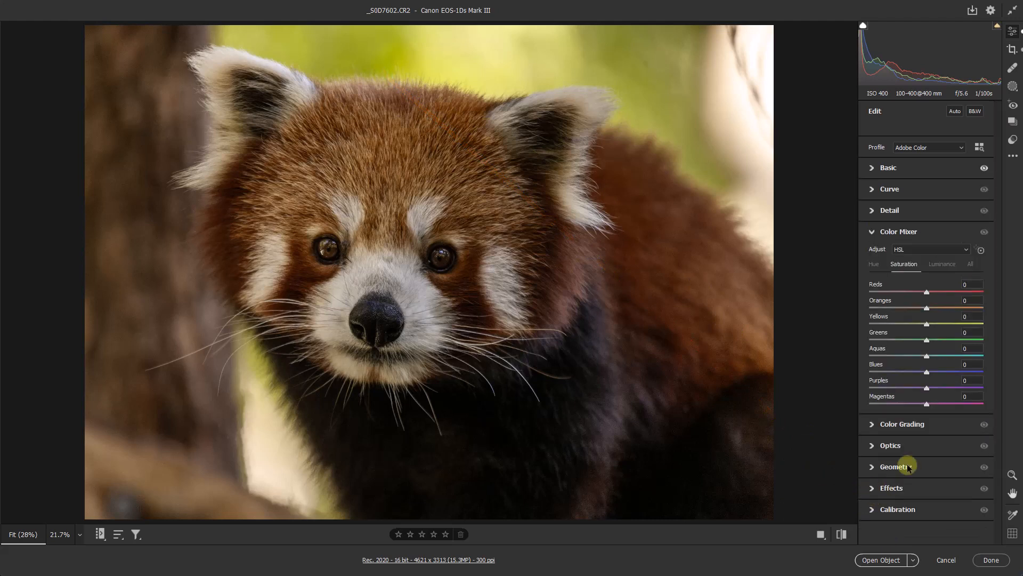
pyautogui.click(875, 265)
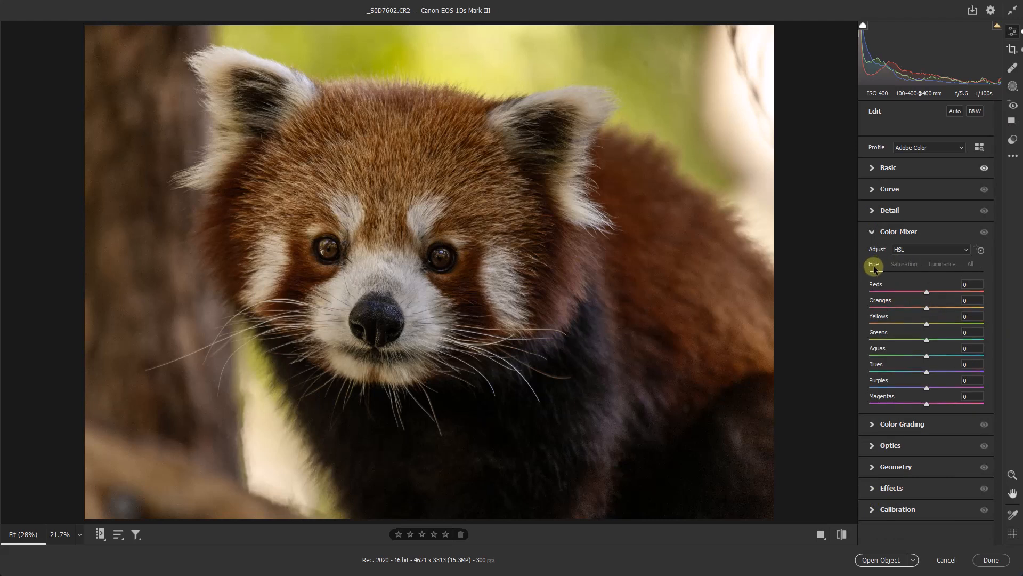
pyautogui.click(981, 251)
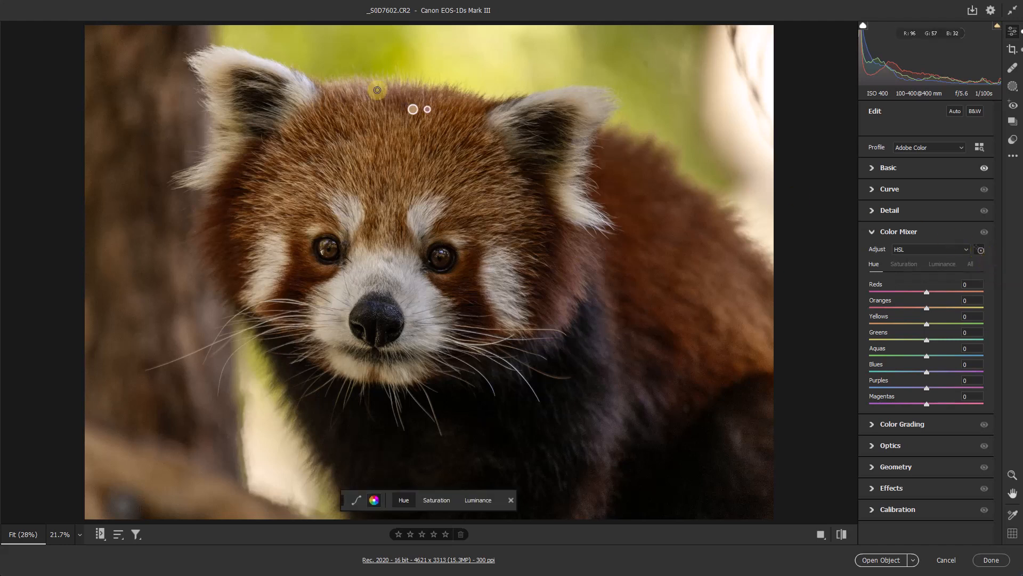
pyautogui.moveTo(354, 48)
pyautogui.mouseDown()
pyautogui.moveTo(344, 48)
pyautogui.moveTo(372, 48)
pyautogui.moveTo(350, 48)
pyautogui.mouseUp()
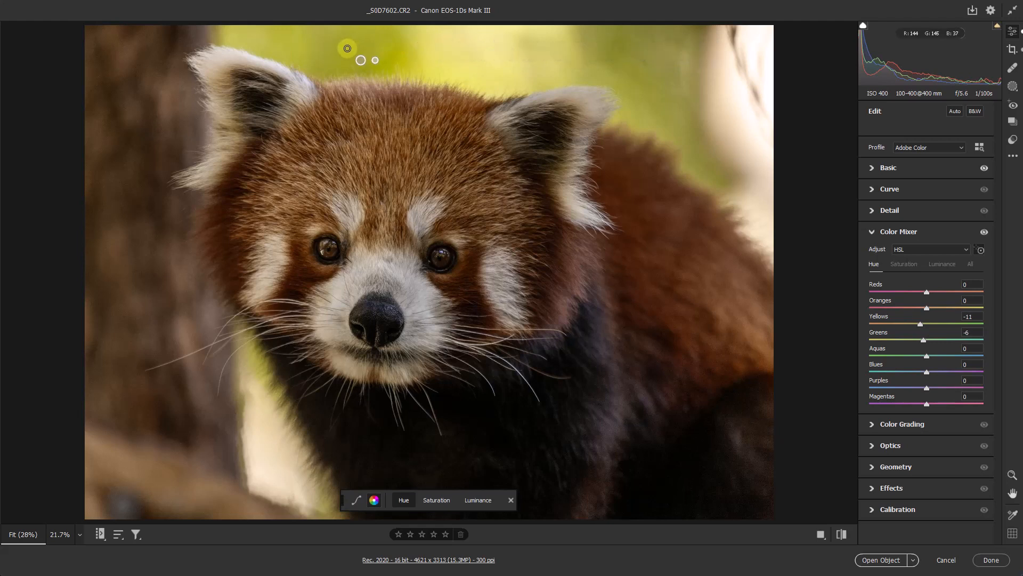
# Step: Reduce the green background's saturation with the targeted adjustment to Yellows -14 and Greens -8, and leave the tool
pyautogui.click(903, 265)
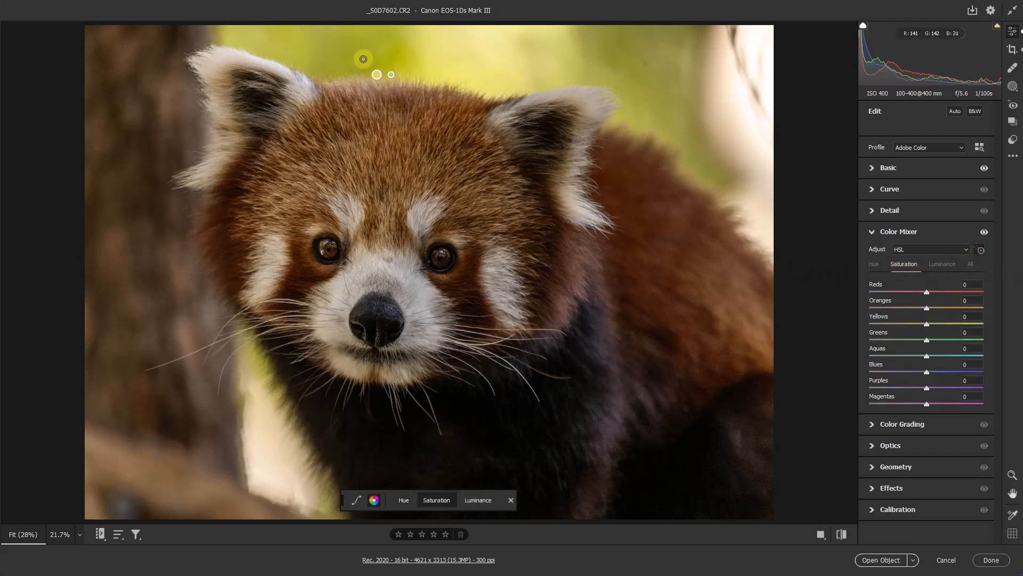
pyautogui.moveTo(363, 53); pyautogui.dragTo(357, 54)
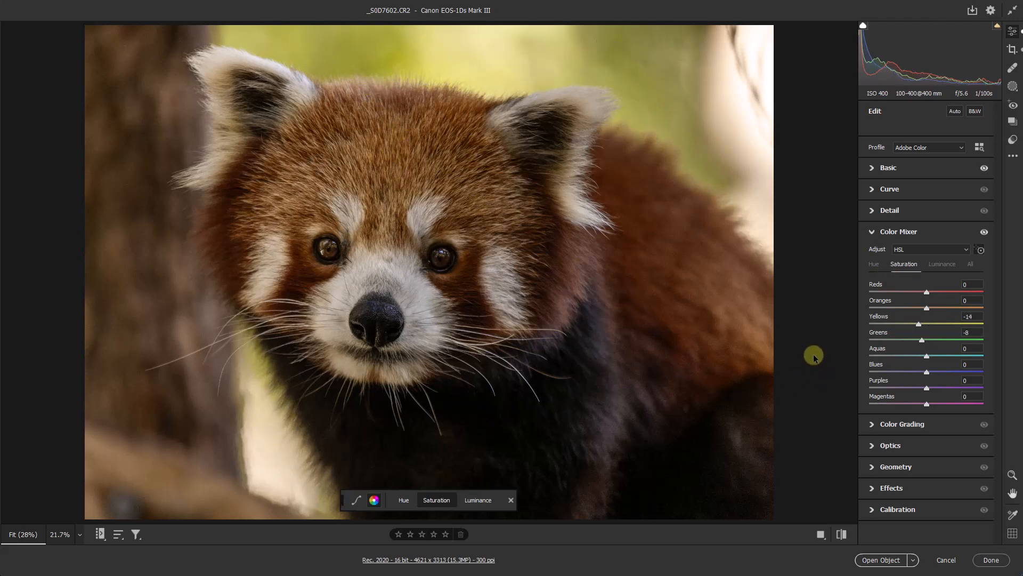
pyautogui.press('z')
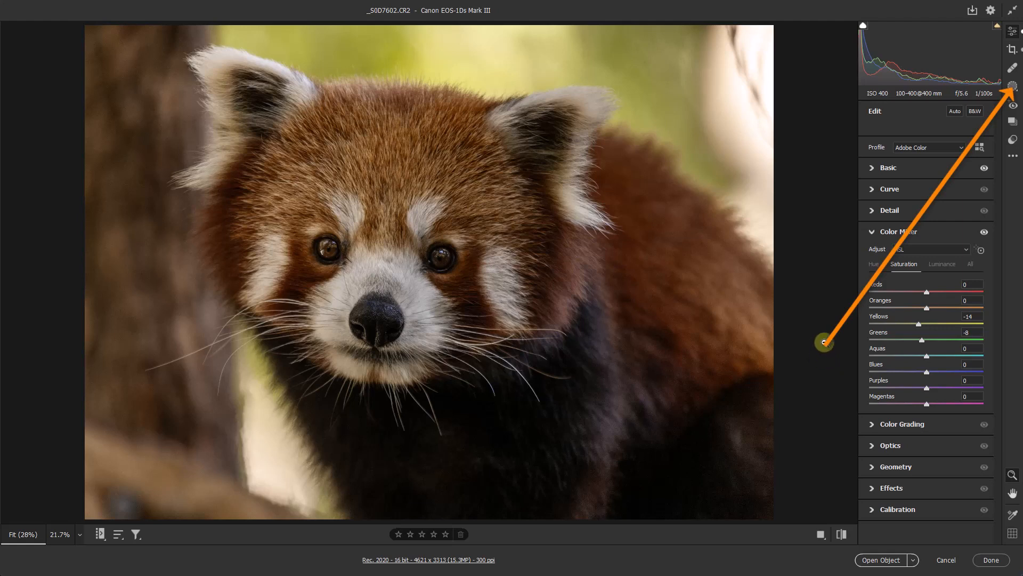
# Step: Add a linear gradient mask from the photo's upper edge down to the panda's forehead, with Exposure -0.60 and Blacks -7
pyautogui.click(1013, 87)
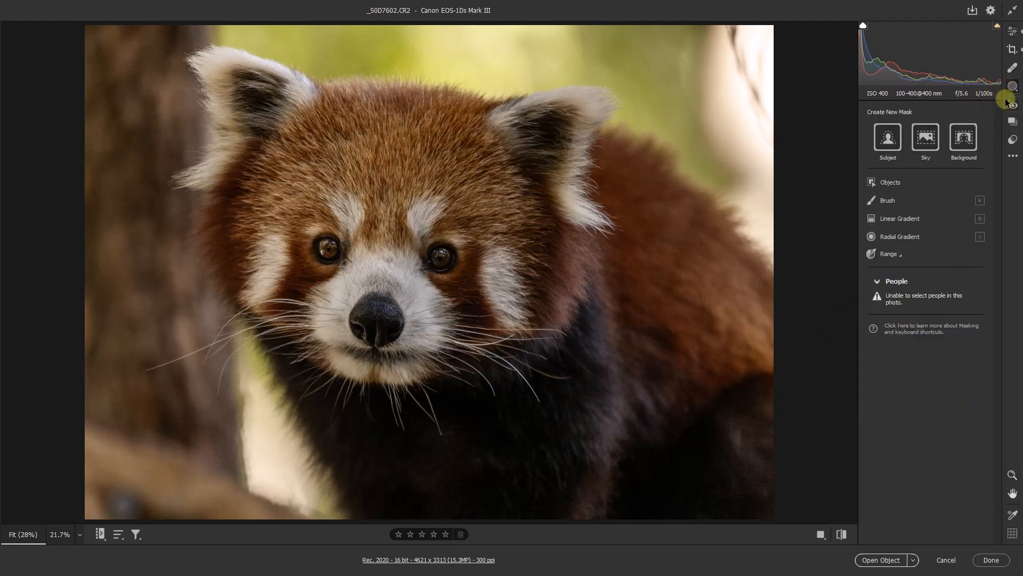
pyautogui.click(890, 222)
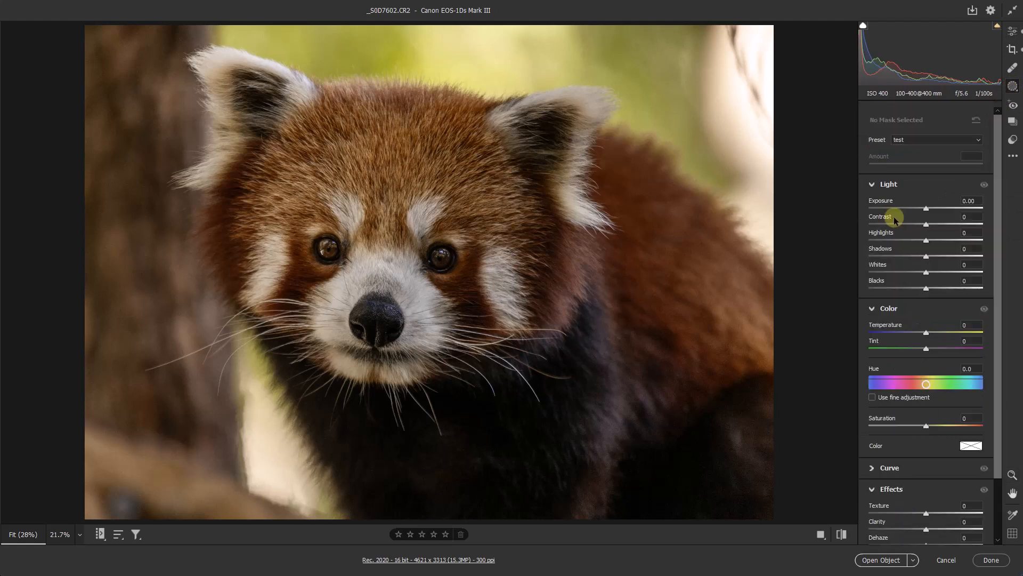
pyautogui.moveTo(388, 49); pyautogui.dragTo(387, 181)
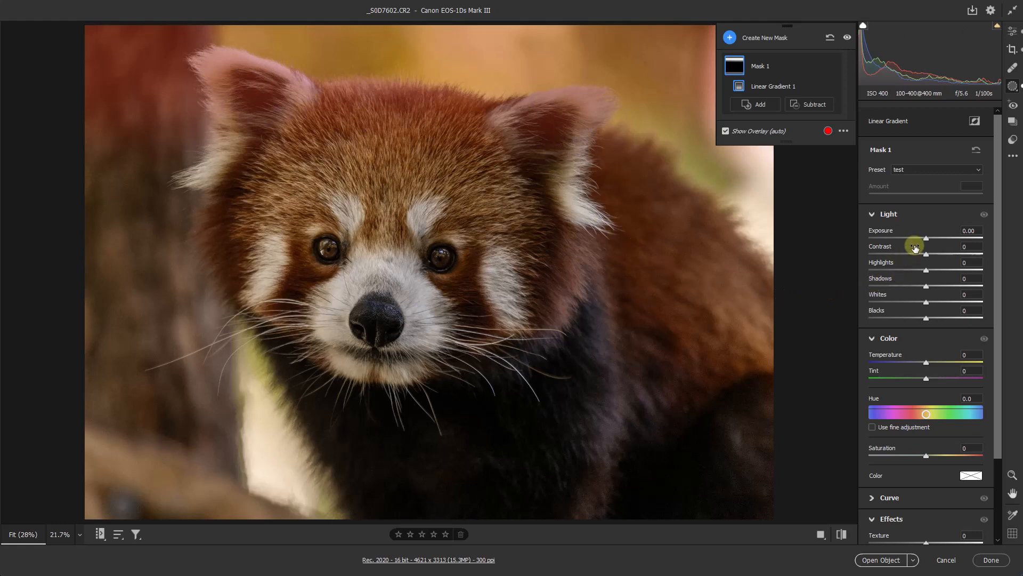
pyautogui.moveTo(927, 240); pyautogui.dragTo(919, 240)
pyautogui.moveTo(925, 318); pyautogui.dragTo(920, 323)
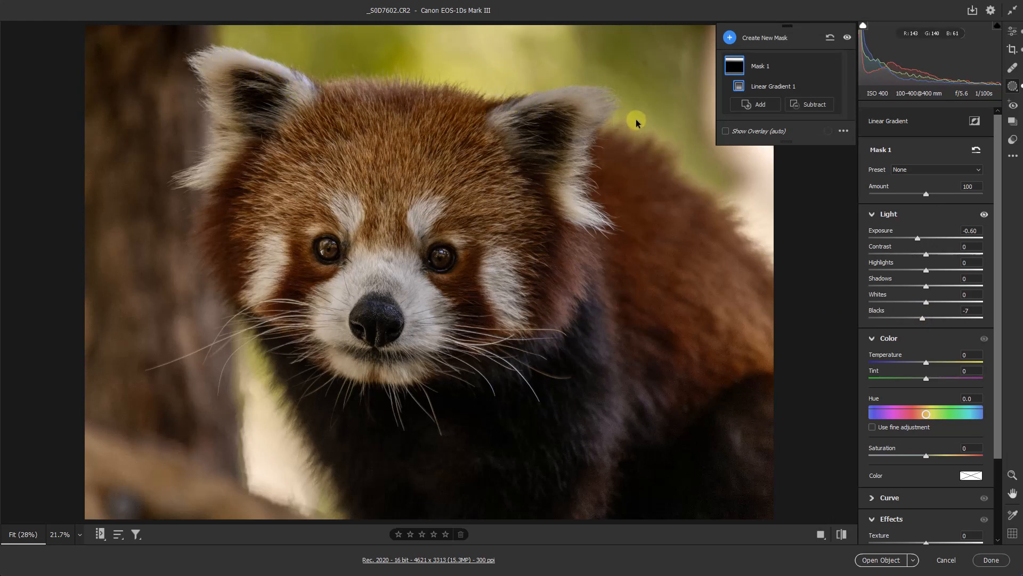
# Step: Subtract the panda's ears and the top of its head from the upper gradient mask with a brush
pyautogui.click(813, 106)
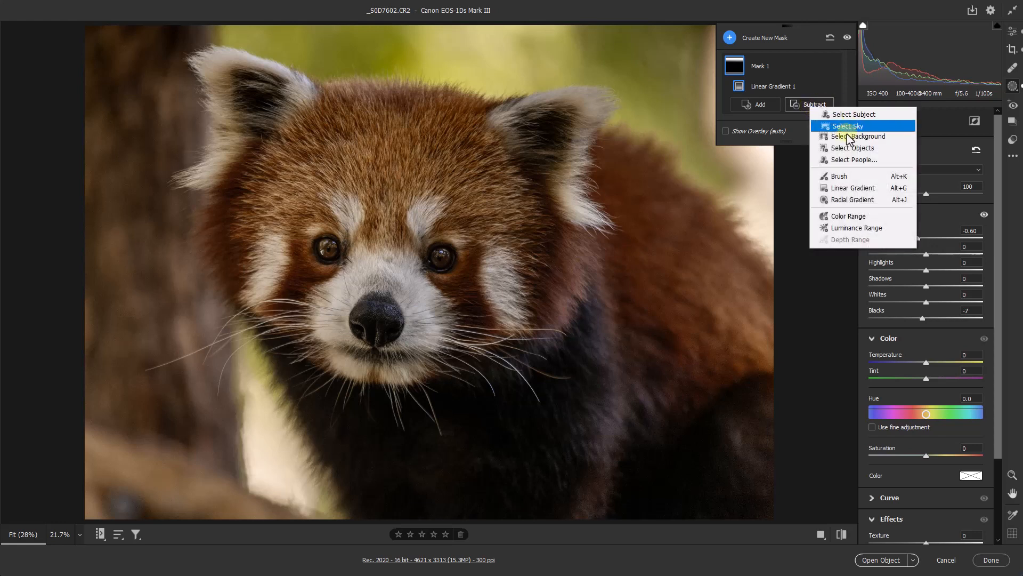
pyautogui.click(839, 181)
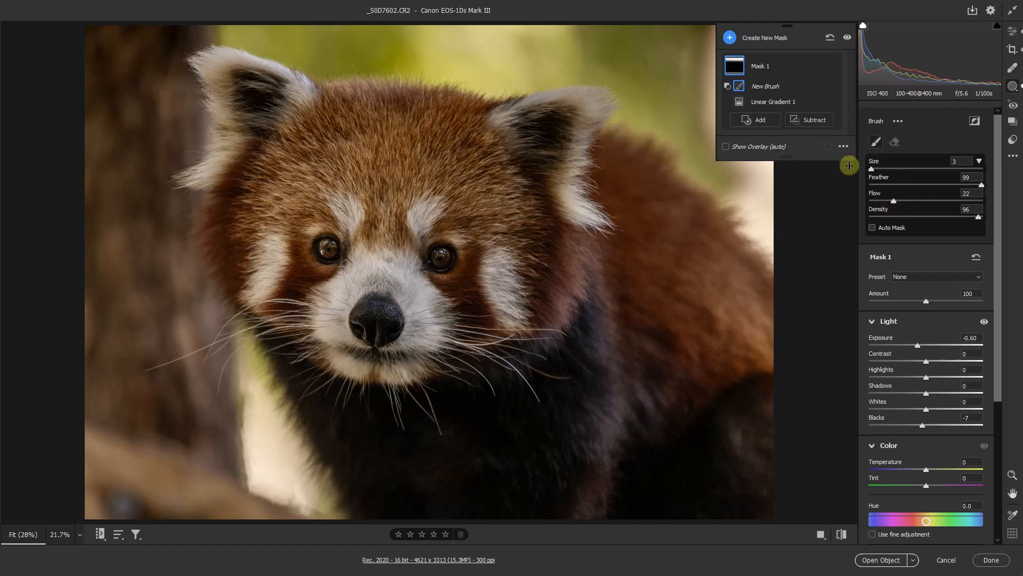
pyautogui.click(532, 123)
pyautogui.moveTo(526, 140); pyautogui.dragTo(614, 151)
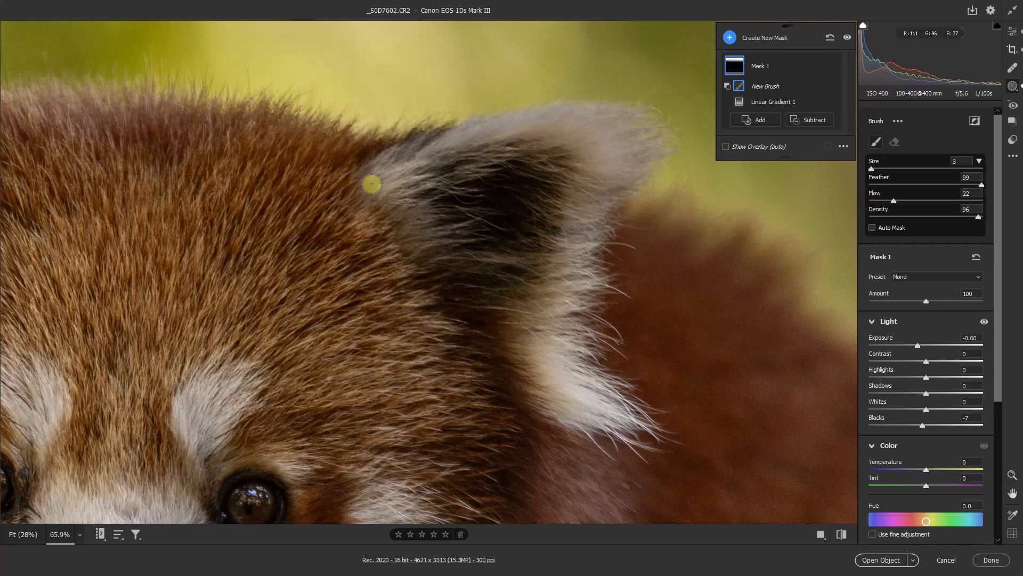
pyautogui.moveTo(411, 157)
pyautogui.mouseDown()
pyautogui.moveTo(466, 156)
pyautogui.moveTo(378, 196)
pyautogui.moveTo(451, 189)
pyautogui.moveTo(583, 123)
pyautogui.moveTo(652, 129)
pyautogui.moveTo(550, 153)
pyautogui.moveTo(649, 151)
pyautogui.moveTo(540, 190)
pyautogui.moveTo(594, 210)
pyautogui.moveTo(582, 238)
pyautogui.moveTo(522, 283)
pyautogui.moveTo(562, 315)
pyautogui.moveTo(521, 355)
pyautogui.moveTo(553, 148)
pyautogui.moveTo(532, 119)
pyautogui.moveTo(350, 198)
pyautogui.moveTo(433, 156)
pyautogui.moveTo(361, 209)
pyautogui.moveTo(464, 159)
pyautogui.moveTo(360, 183)
pyautogui.moveTo(487, 127)
pyautogui.moveTo(366, 170)
pyautogui.moveTo(630, 121)
pyautogui.moveTo(456, 141)
pyautogui.moveTo(578, 133)
pyautogui.moveTo(395, 178)
pyautogui.mouseUp()
pyautogui.press('space')
pyautogui.moveTo(267, 241)
pyautogui.mouseDown()
pyautogui.moveTo(523, 222)
pyautogui.moveTo(720, 293)
pyautogui.mouseUp()
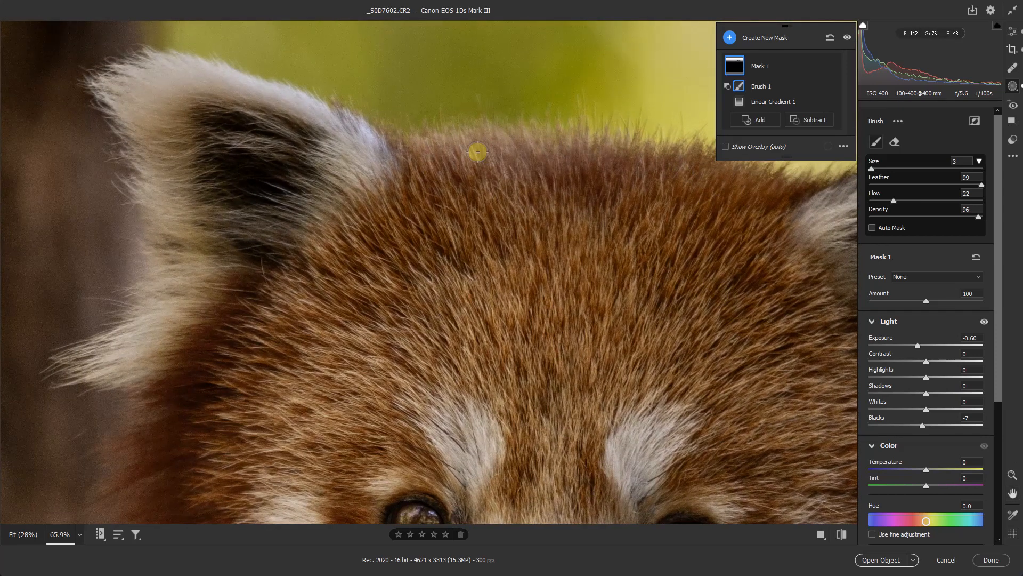
pyautogui.moveTo(146, 78)
pyautogui.mouseDown()
pyautogui.moveTo(317, 108)
pyautogui.moveTo(231, 93)
pyautogui.moveTo(252, 85)
pyautogui.moveTo(320, 110)
pyautogui.moveTo(380, 154)
pyautogui.moveTo(198, 90)
pyautogui.moveTo(120, 79)
pyautogui.moveTo(203, 74)
pyautogui.moveTo(145, 66)
pyautogui.moveTo(347, 128)
pyautogui.moveTo(162, 70)
pyautogui.moveTo(346, 128)
pyautogui.moveTo(282, 117)
pyautogui.moveTo(344, 171)
pyautogui.mouseUp()
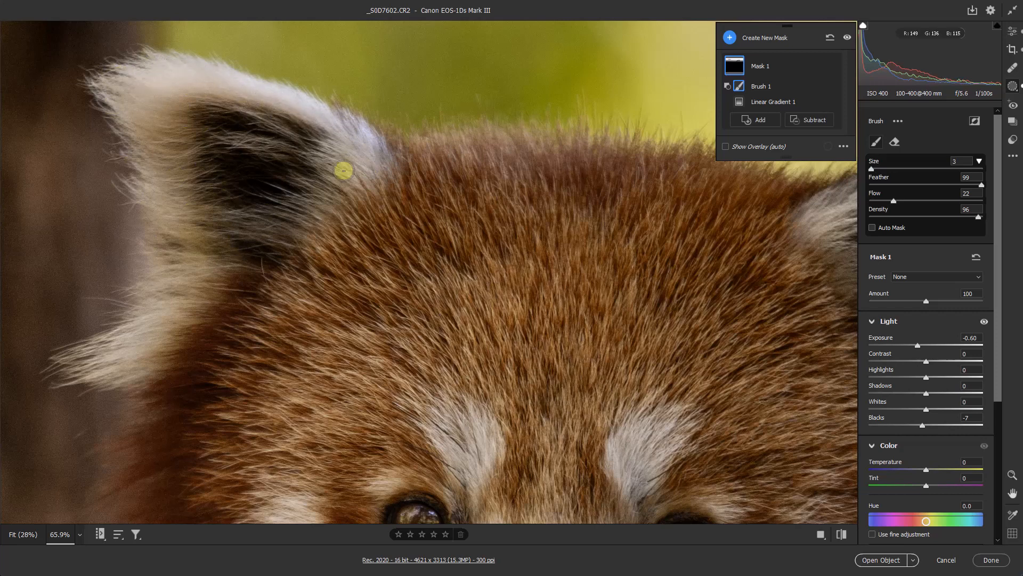
pyautogui.hotkey('ctrl', '0')
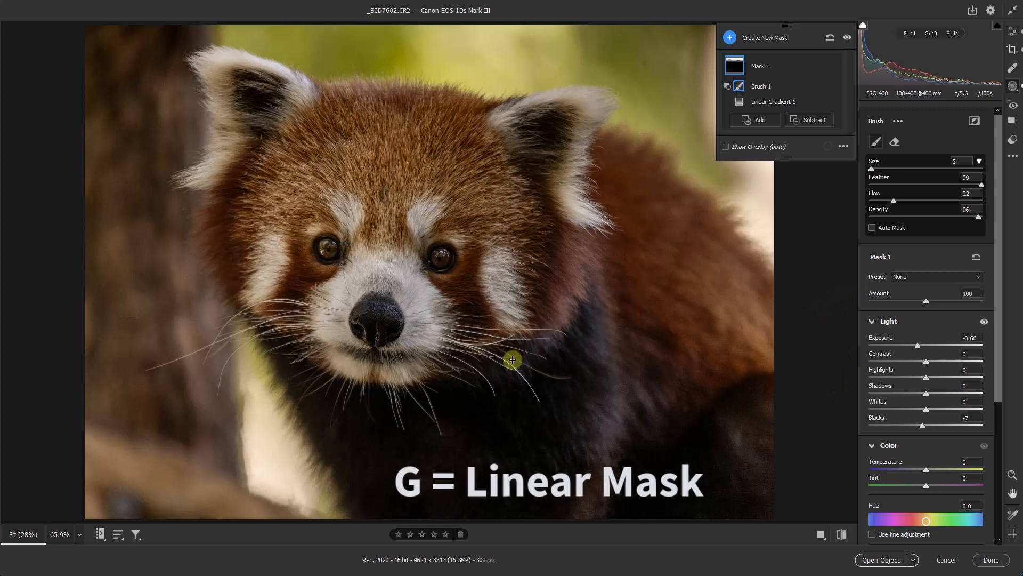
# Step: Add a linear gradient mask from the photo's left edge towards the panda's face, with Exposure -0.65, Whites +13 and Blacks -9
pyautogui.press('g')
pyautogui.moveTo(95, 277); pyautogui.dragTo(440, 261)
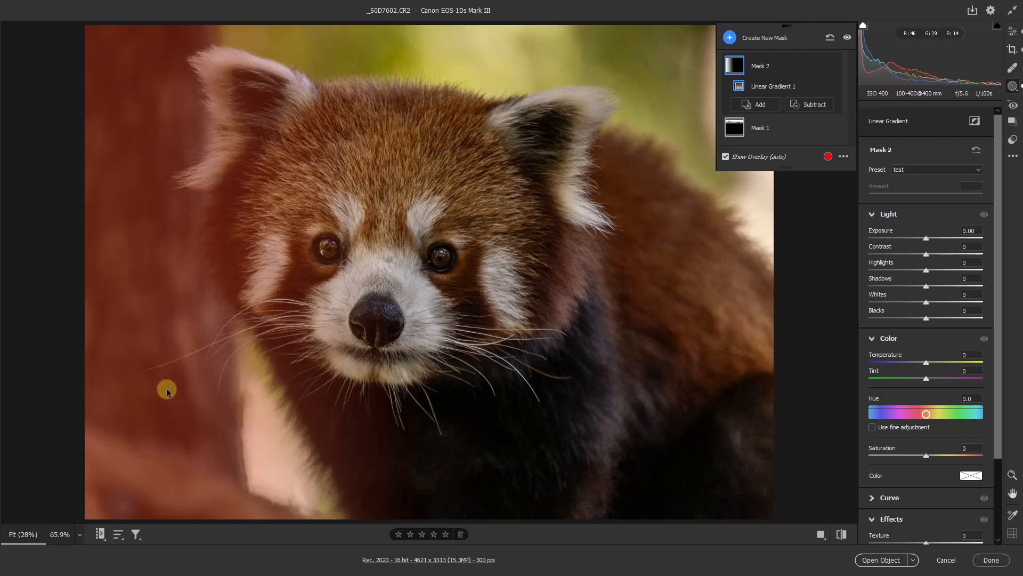
pyautogui.moveTo(927, 238); pyautogui.dragTo(918, 244)
pyautogui.moveTo(926, 318)
pyautogui.mouseDown()
pyautogui.moveTo(926, 302)
pyautogui.moveTo(933, 308)
pyautogui.mouseUp()
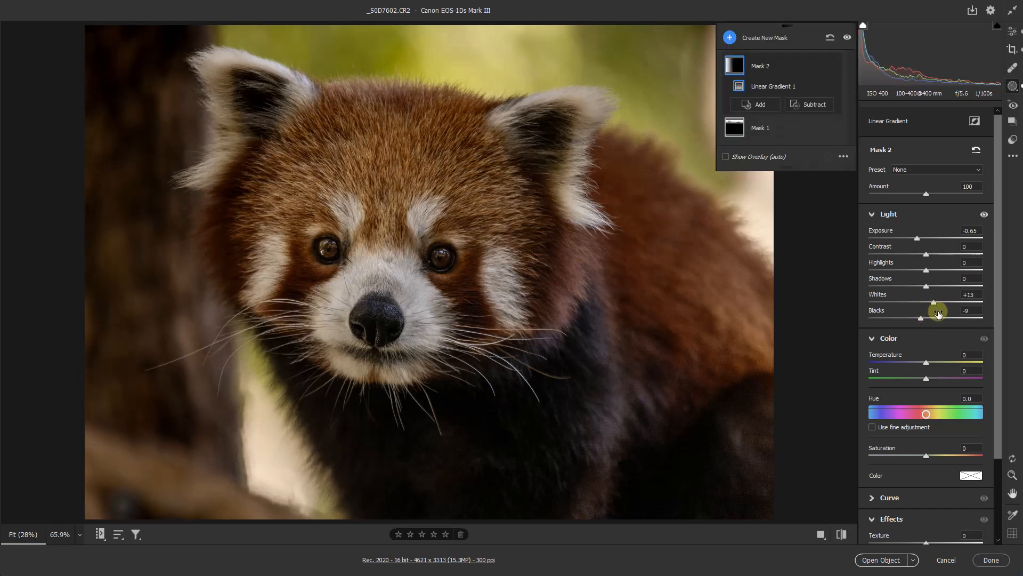
# Step: Subtract the panda's left-hand ear from the left gradient mask with a brush
pyautogui.click(812, 105)
pyautogui.click(836, 174)
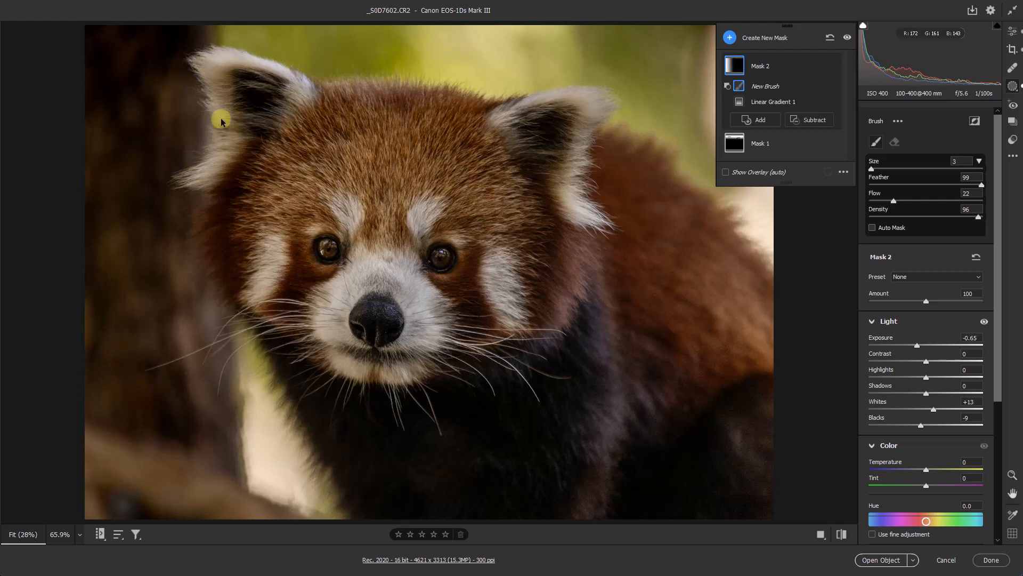
pyautogui.moveTo(185, 182)
pyautogui.mouseDown()
pyautogui.moveTo(299, 94)
pyautogui.moveTo(246, 119)
pyautogui.moveTo(283, 111)
pyautogui.mouseUp()
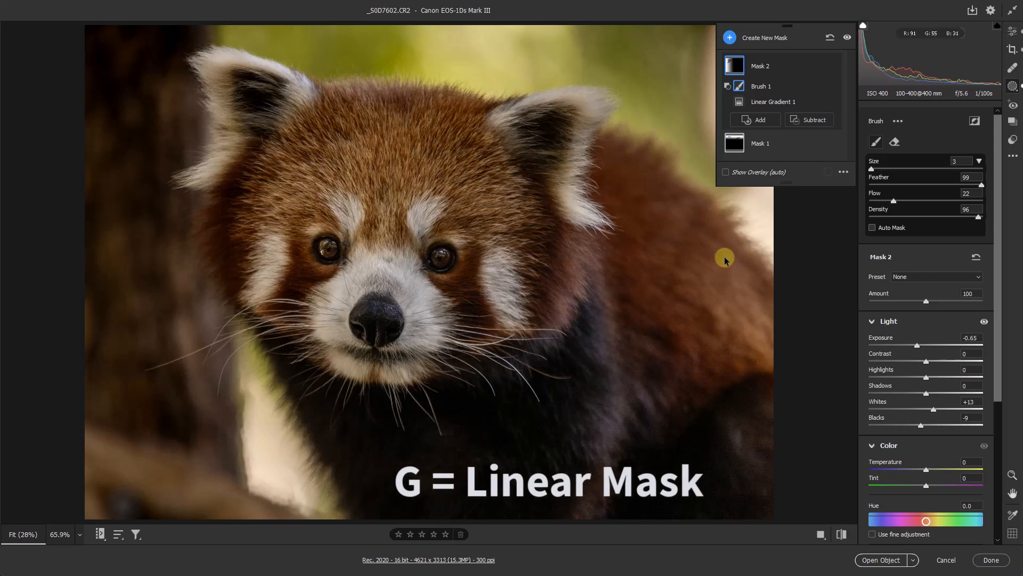
# Step: Add a linear gradient mask from the photo's upper-right corner towards the panda's neck with Exposure -0.45, and subtract from it with a brush
pyautogui.press('g')
pyautogui.moveTo(706, 85); pyautogui.dragTo(575, 271)
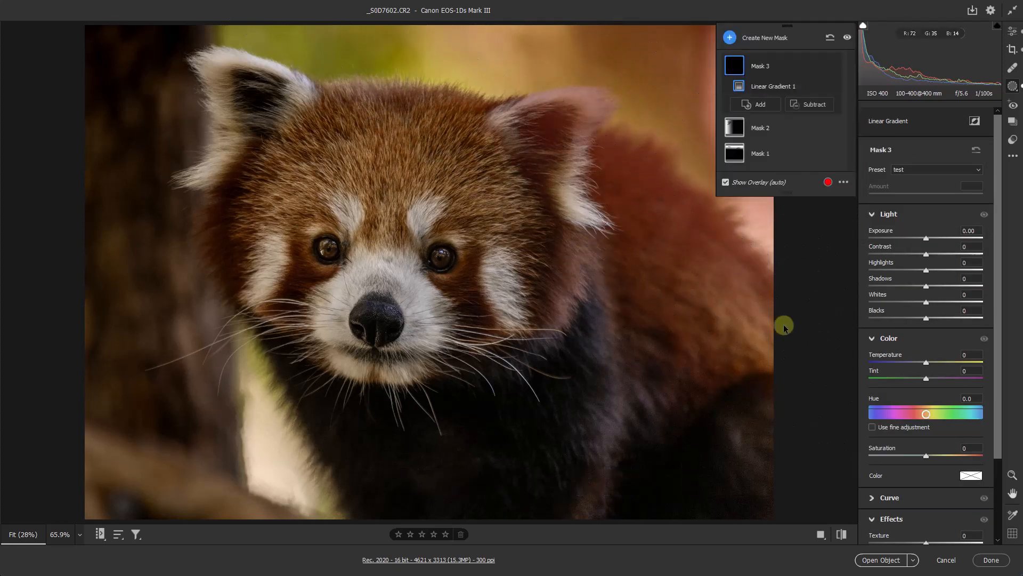
pyautogui.moveTo(927, 242); pyautogui.dragTo(921, 242)
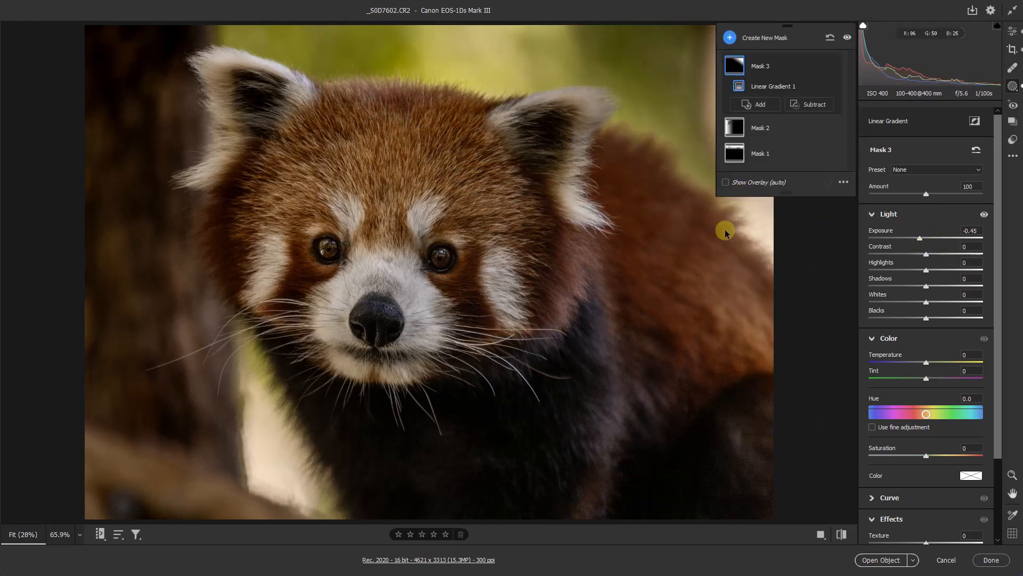
pyautogui.click(807, 104)
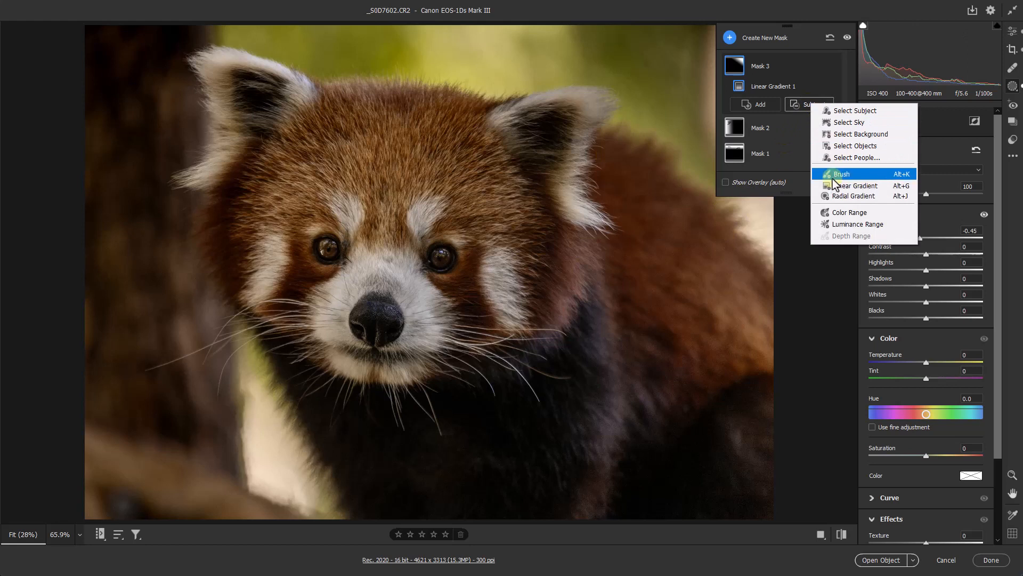
pyautogui.click(830, 171)
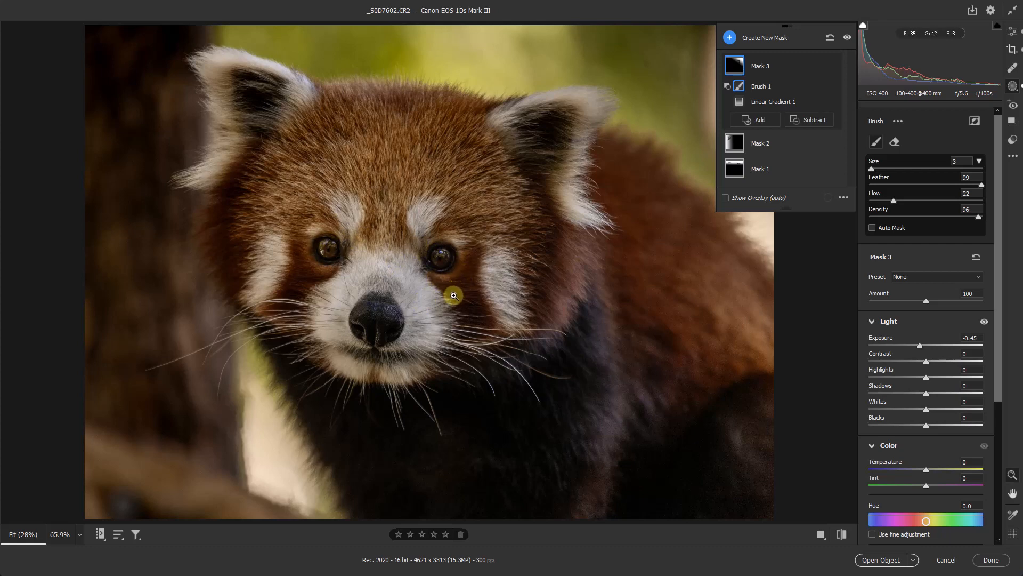
# Step: Create an object-selection mask over the panda's right-hand eye and hide the mask overlay
pyautogui.moveTo(457, 294); pyautogui.dragTo(520, 318)
pyautogui.moveTo(218, 252); pyautogui.dragTo(450, 323)
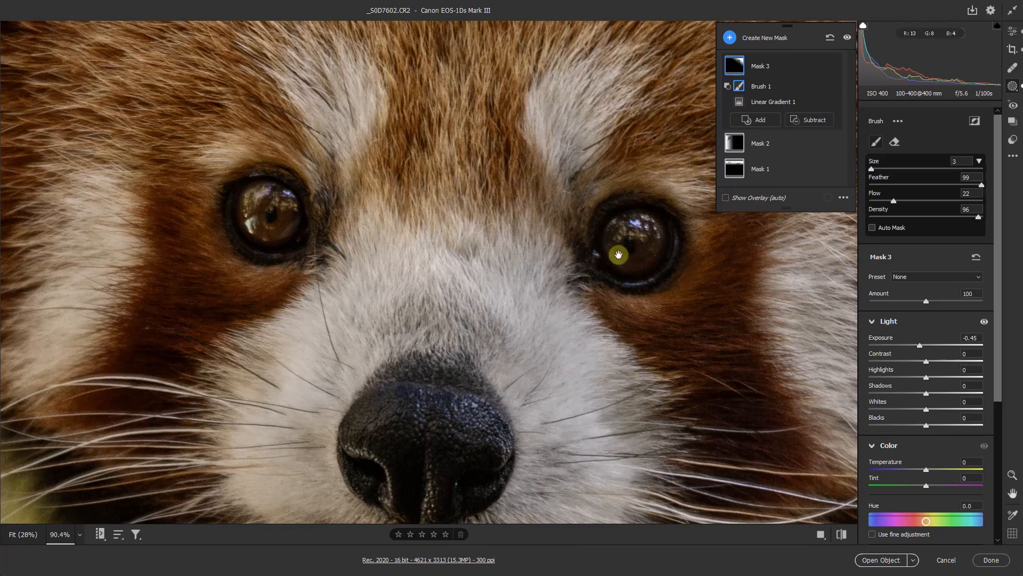
pyautogui.click(729, 37)
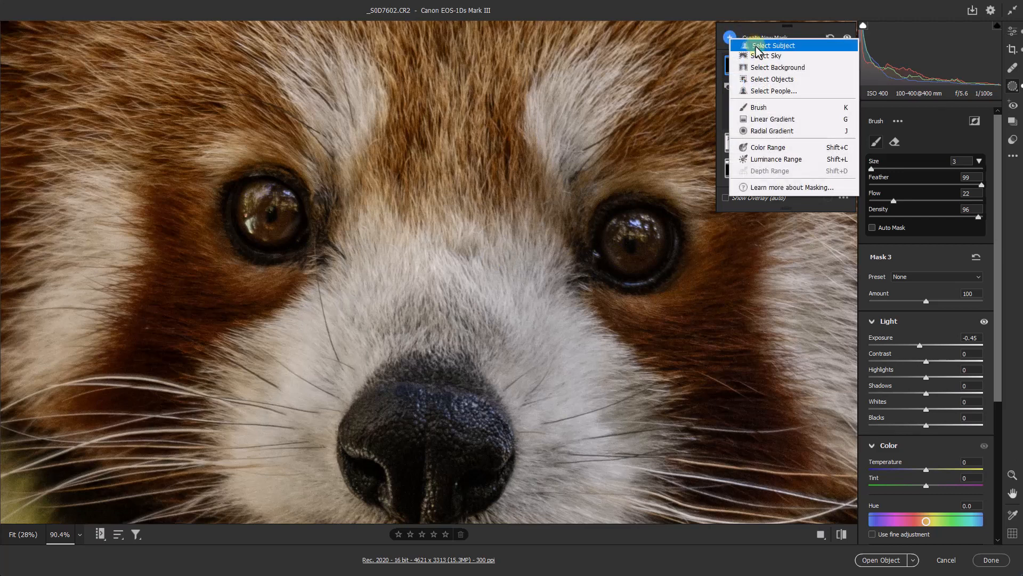
pyautogui.click(757, 81)
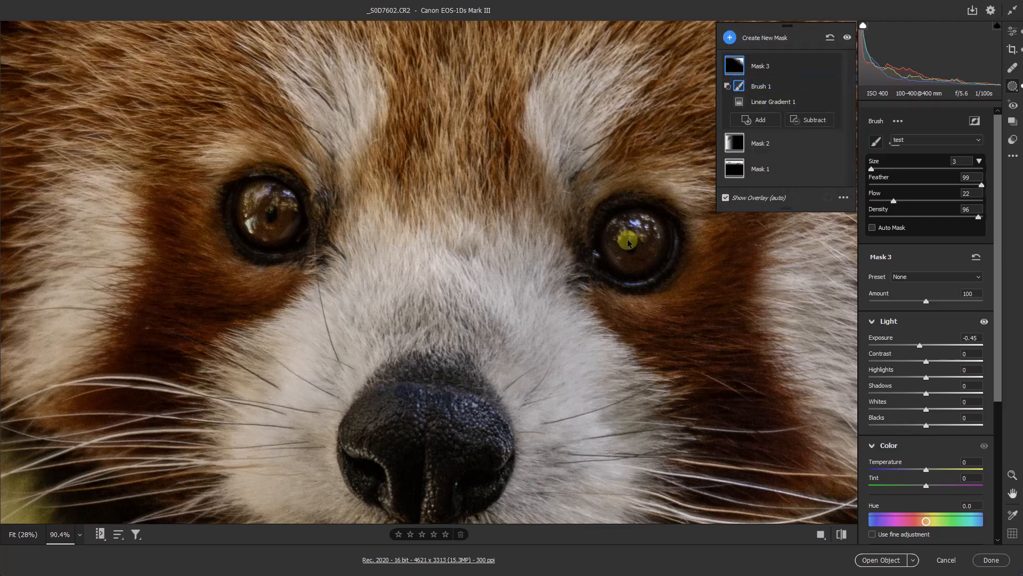
pyautogui.moveTo(626, 247)
pyautogui.mouseDown()
pyautogui.moveTo(650, 248)
pyautogui.moveTo(653, 215)
pyautogui.moveTo(609, 213)
pyautogui.moveTo(602, 231)
pyautogui.moveTo(614, 273)
pyautogui.moveTo(640, 277)
pyautogui.moveTo(665, 262)
pyautogui.moveTo(674, 226)
pyautogui.moveTo(658, 210)
pyautogui.moveTo(624, 203)
pyautogui.moveTo(610, 231)
pyautogui.moveTo(633, 245)
pyautogui.moveTo(642, 280)
pyautogui.mouseUp()
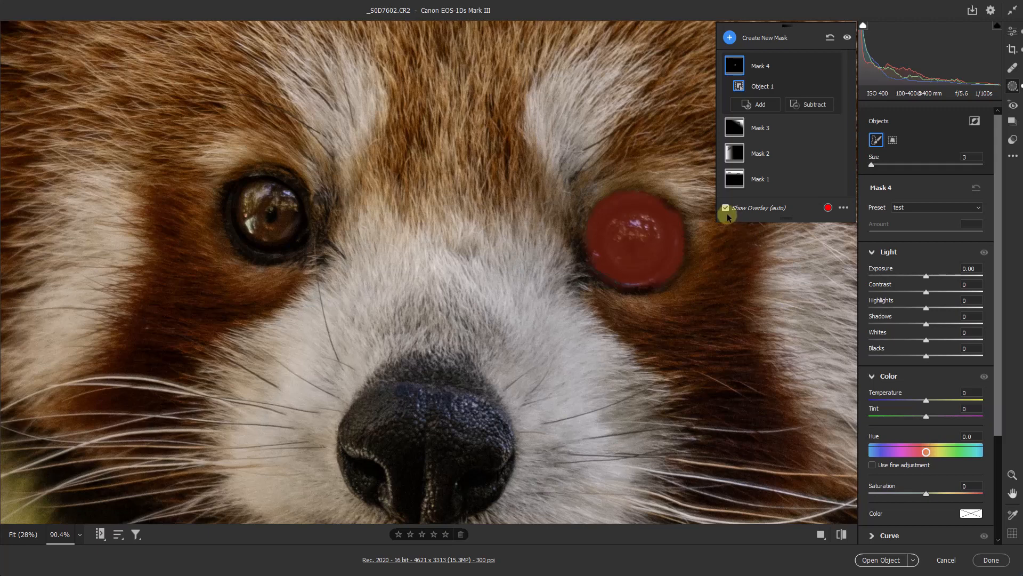
pyautogui.click(725, 208)
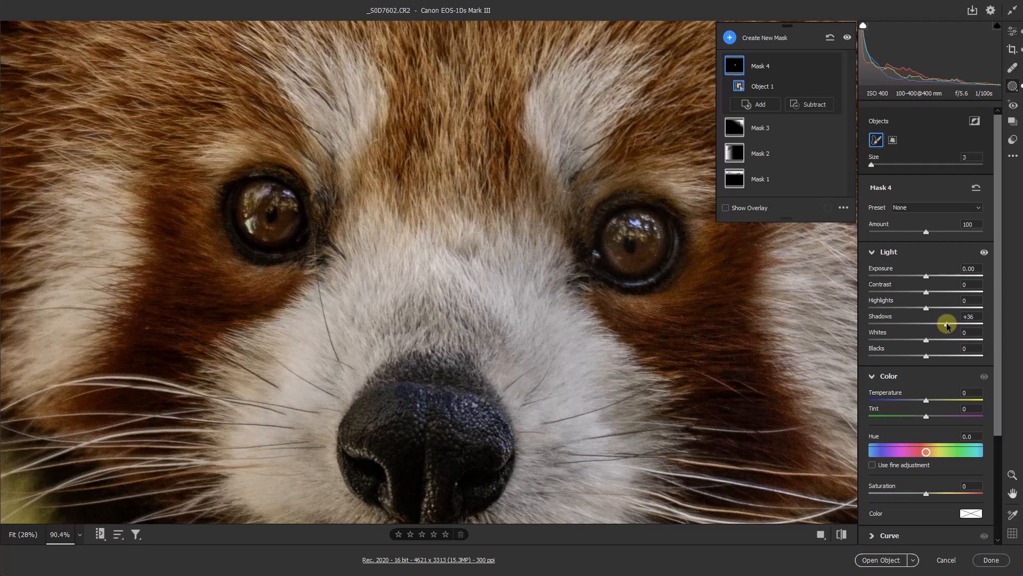
# Step: Brighten the masked eye with Exposure +0.15, Shadows +36, Whites +19, Blacks -5 and Saturation +35
pyautogui.moveTo(927, 276); pyautogui.dragTo(928, 283)
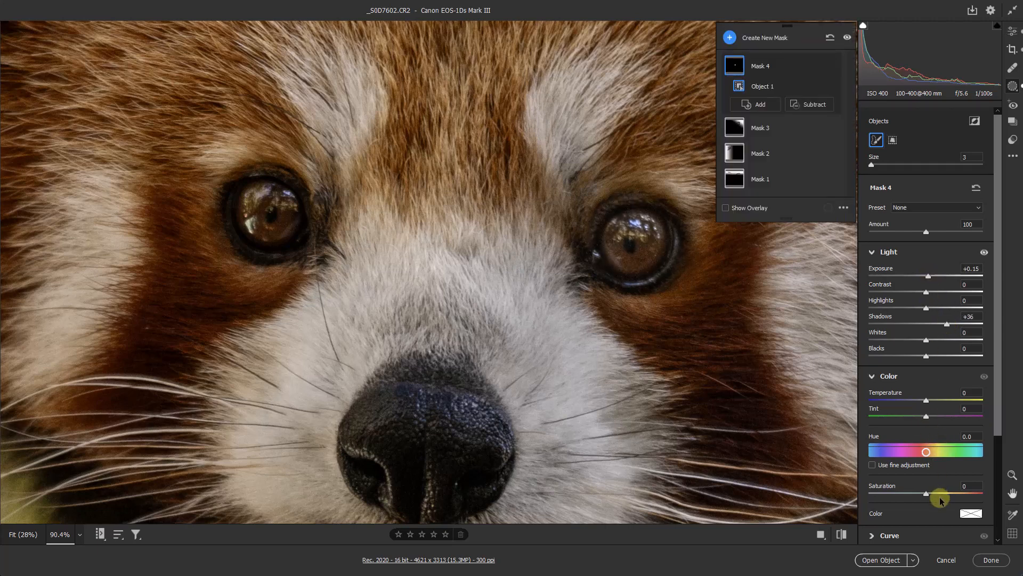
pyautogui.moveTo(939, 495); pyautogui.dragTo(946, 494)
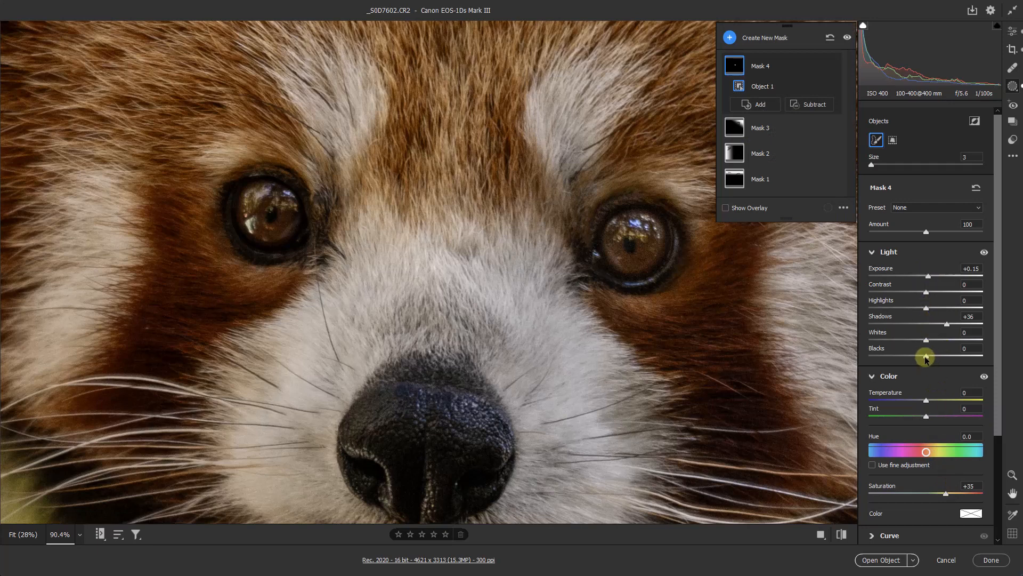
pyautogui.moveTo(925, 357)
pyautogui.mouseDown()
pyautogui.moveTo(916, 354)
pyautogui.moveTo(936, 340)
pyautogui.mouseUp()
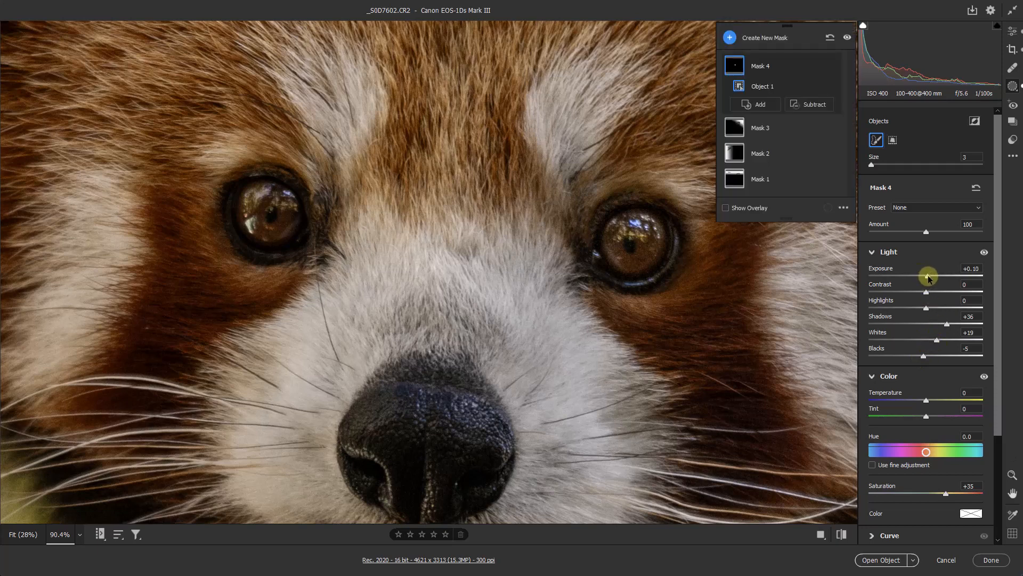
pyautogui.moveTo(928, 277); pyautogui.dragTo(929, 277)
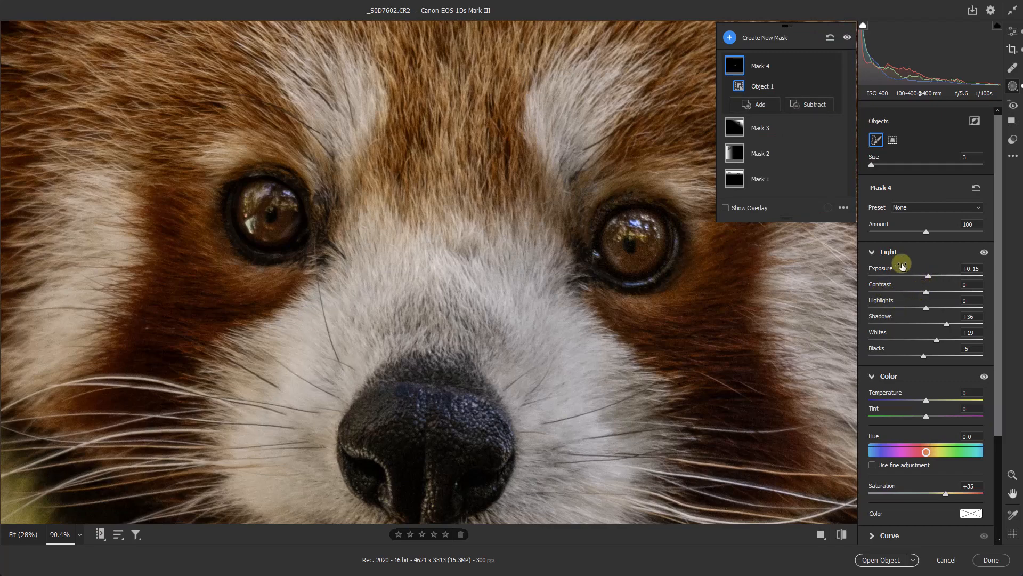
# Step: Start a new brush mask with Exposure +0.70 and Highlights +20
pyautogui.hotkey('ctrl', '0')
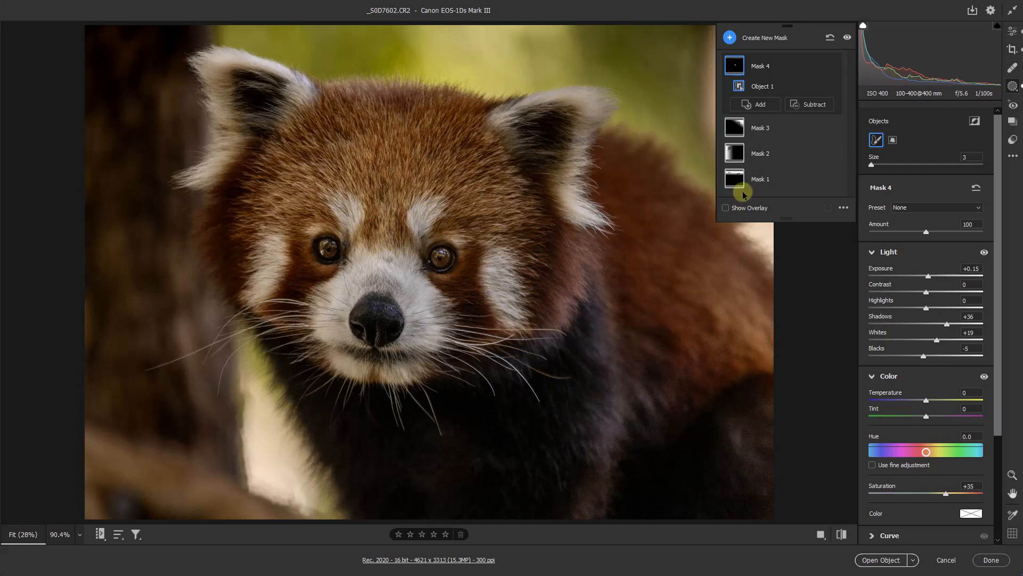
pyautogui.click(730, 38)
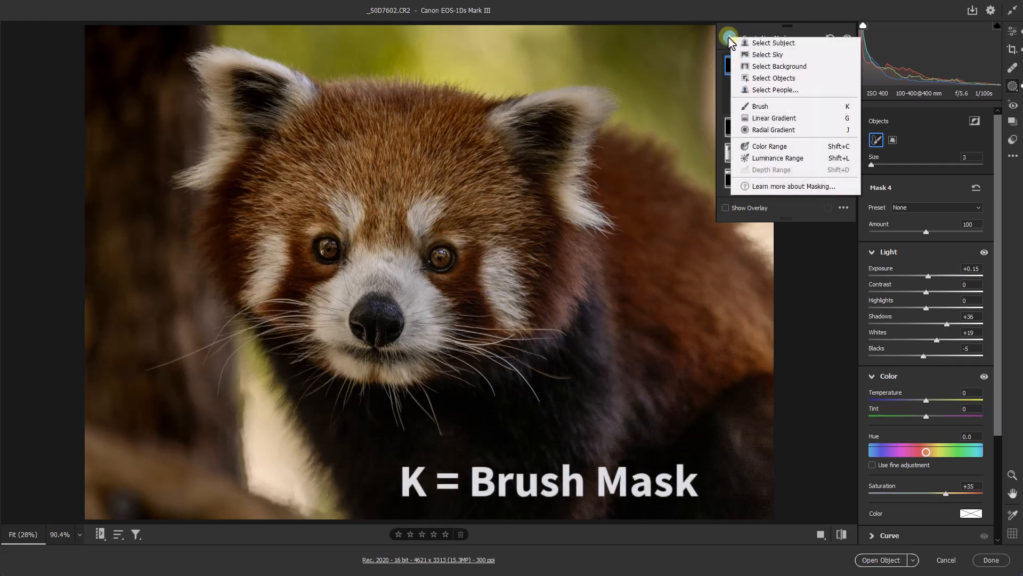
pyautogui.click(762, 106)
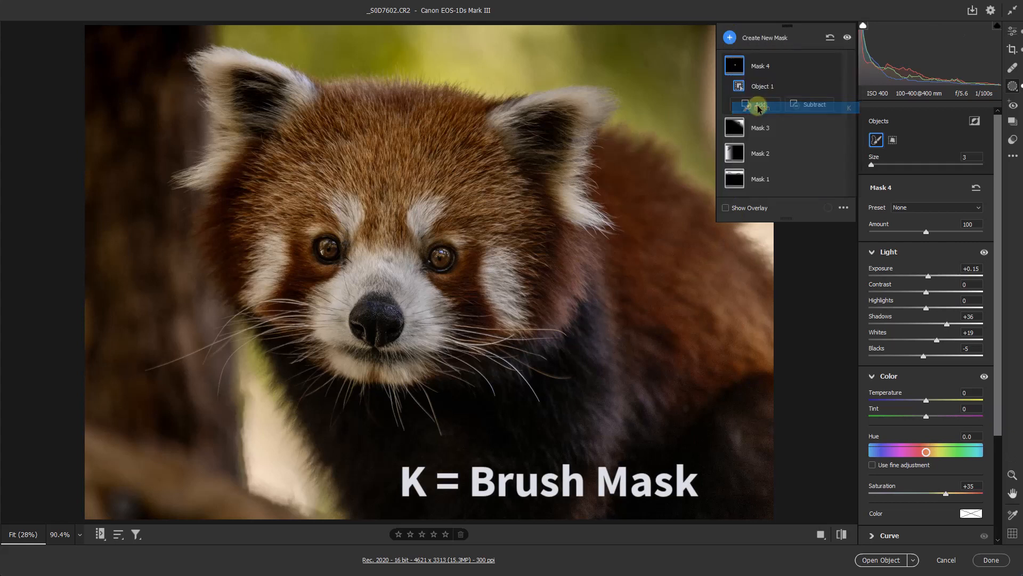
pyautogui.press('k')
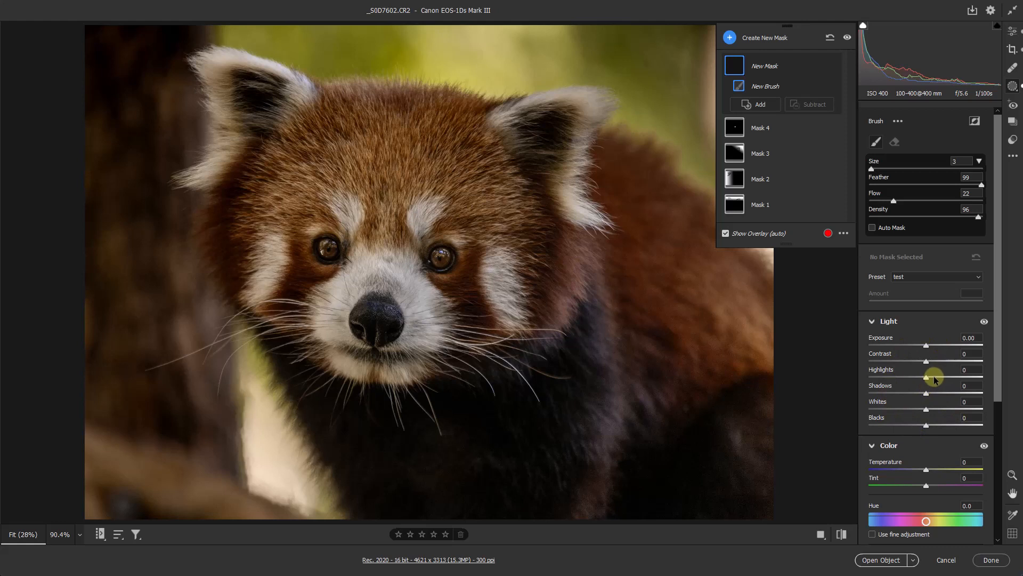
pyautogui.click(935, 345)
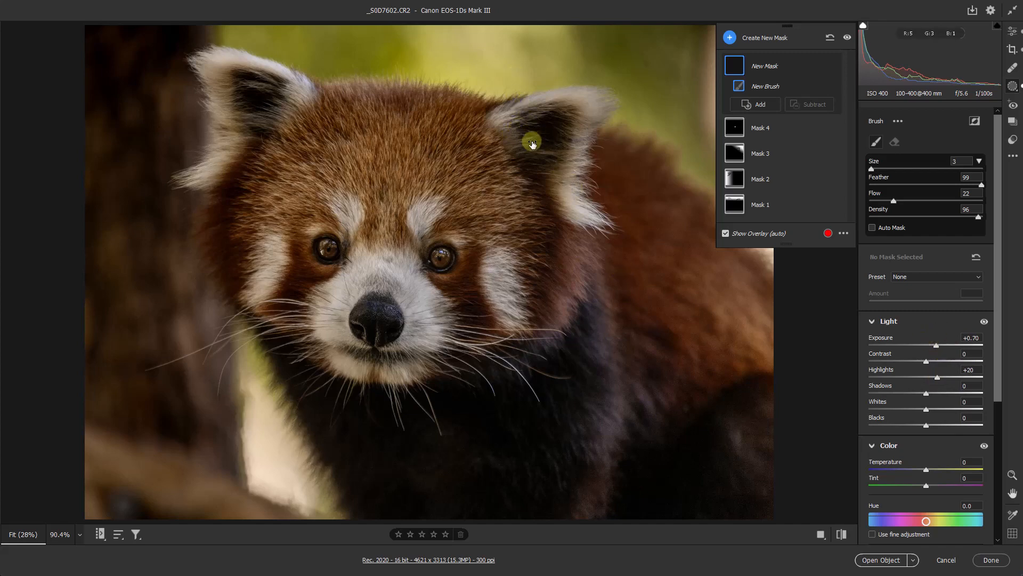
# Step: Paint the brush mask over the white fur of the panda's right-hand ear with brush size 5
pyautogui.scroll(5, 546, 130)
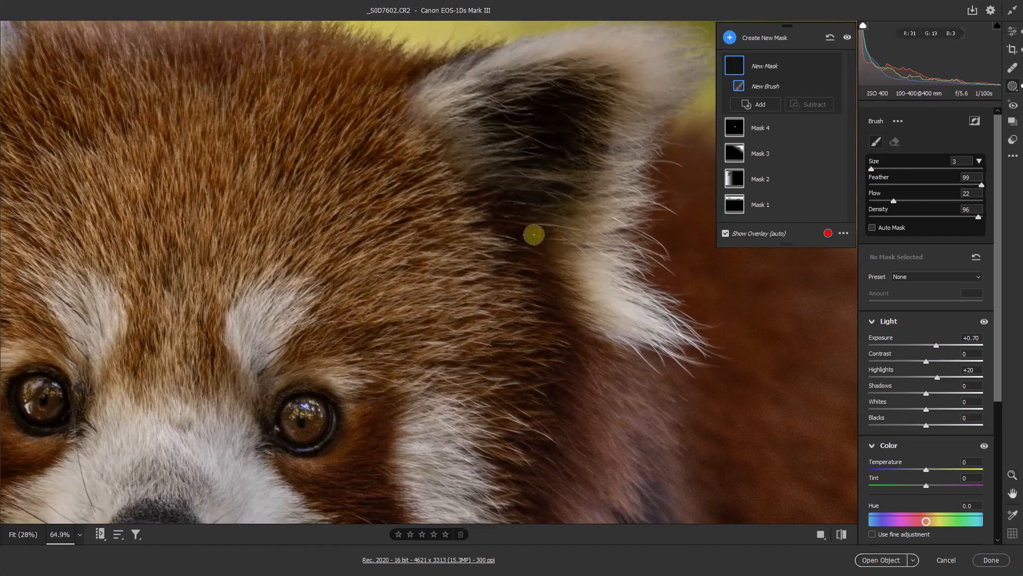
pyautogui.moveTo(534, 234); pyautogui.dragTo(461, 326)
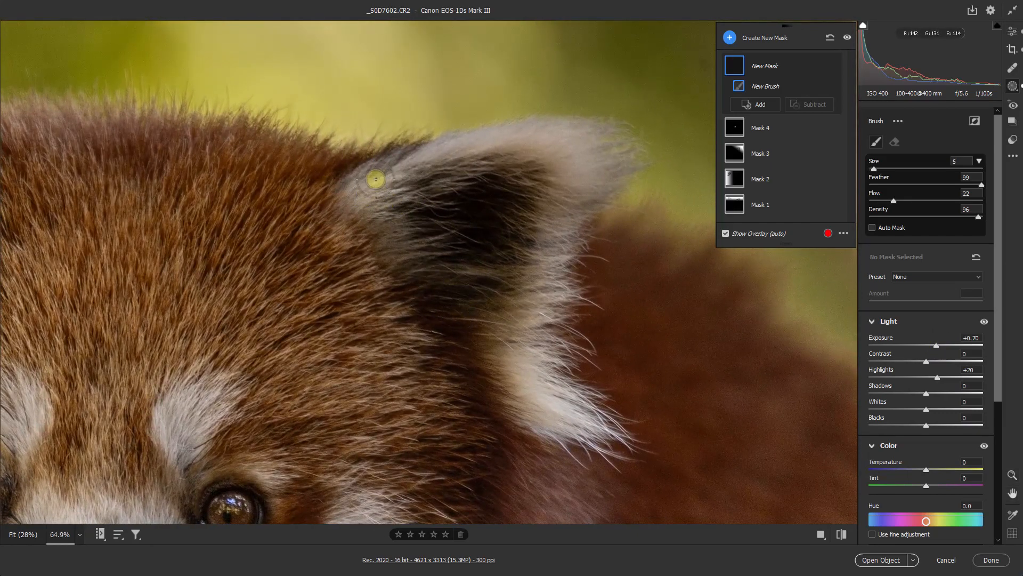
pyautogui.press(']')
pyautogui.press(']')
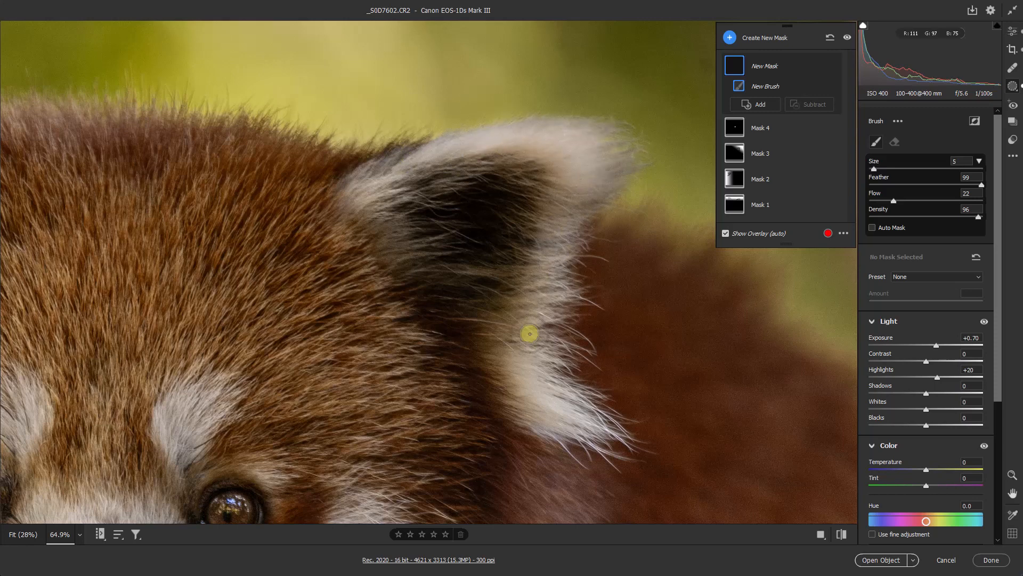
pyautogui.click(572, 185)
pyautogui.moveTo(572, 185)
pyautogui.mouseDown()
pyautogui.moveTo(554, 213)
pyautogui.moveTo(548, 142)
pyautogui.moveTo(366, 185)
pyautogui.moveTo(518, 174)
pyautogui.mouseUp()
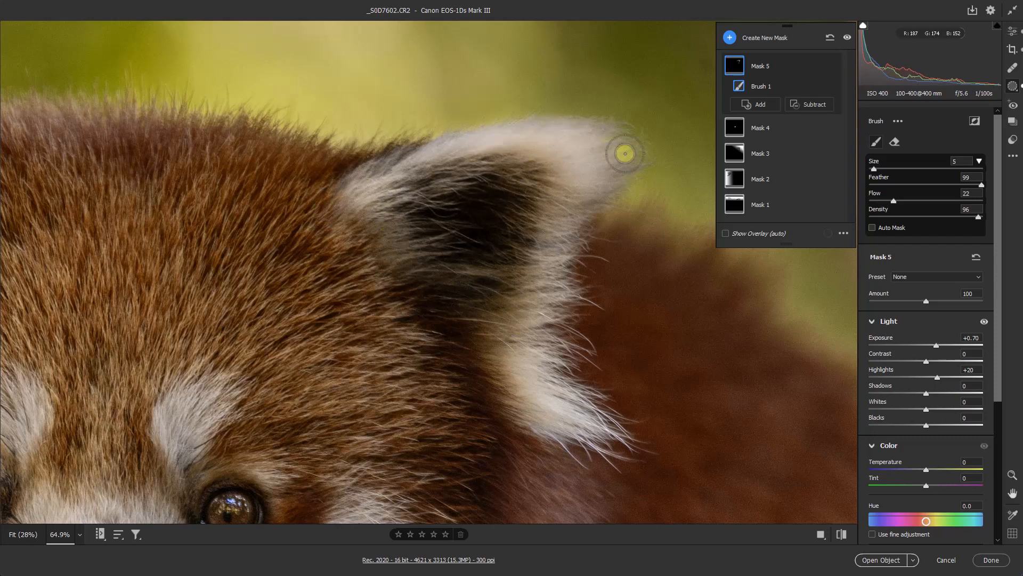
# Step: Extend the brush mask over the white fur of the left-hand ear, brows, muzzle, chin and cheeks
pyautogui.press('space')
pyautogui.moveTo(250, 367)
pyautogui.mouseDown()
pyautogui.moveTo(303, 350)
pyautogui.moveTo(518, 350)
pyautogui.moveTo(799, 406)
pyautogui.mouseUp()
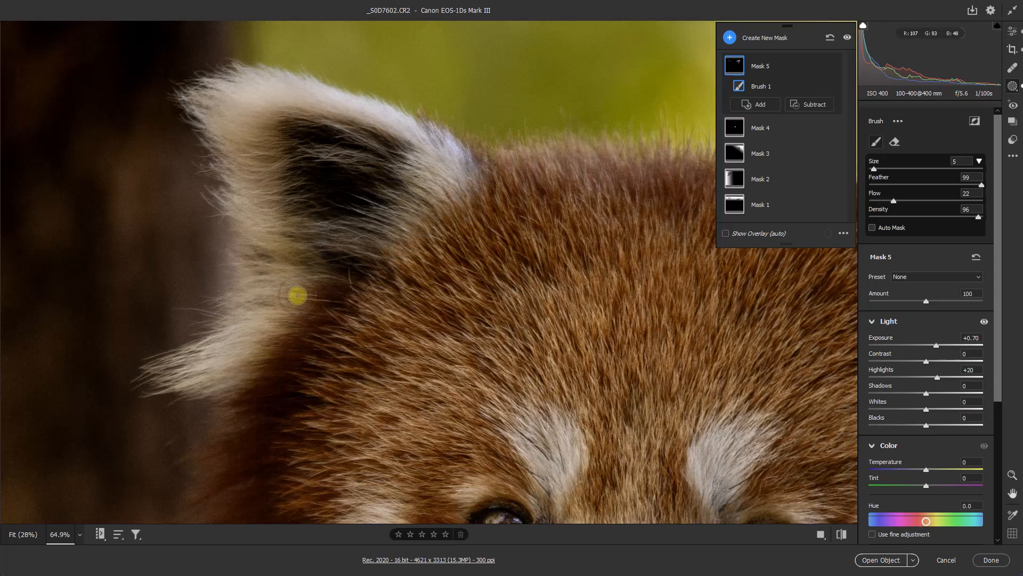
pyautogui.moveTo(258, 372); pyautogui.dragTo(278, 33)
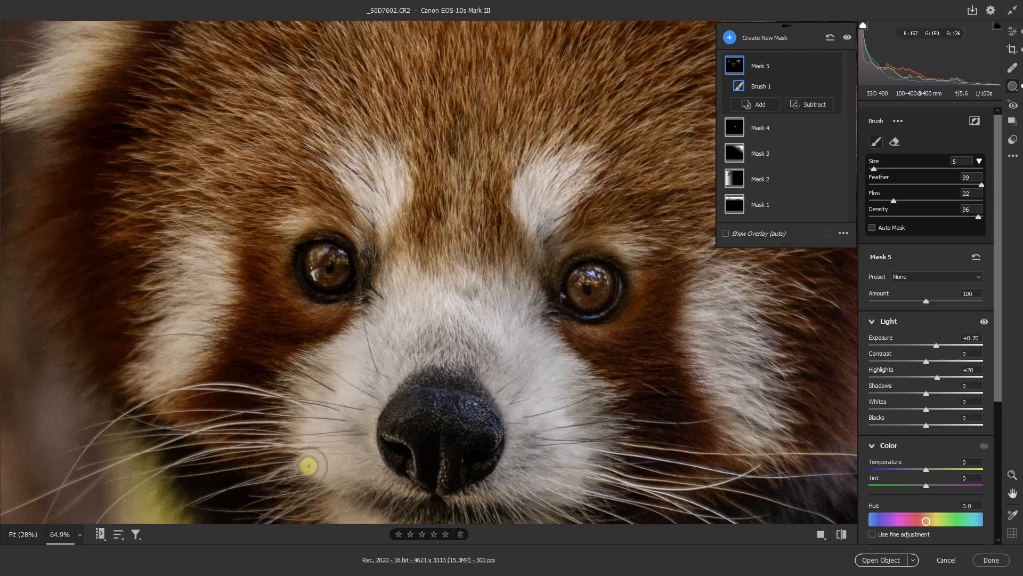
pyautogui.moveTo(495, 462); pyautogui.dragTo(509, 269)
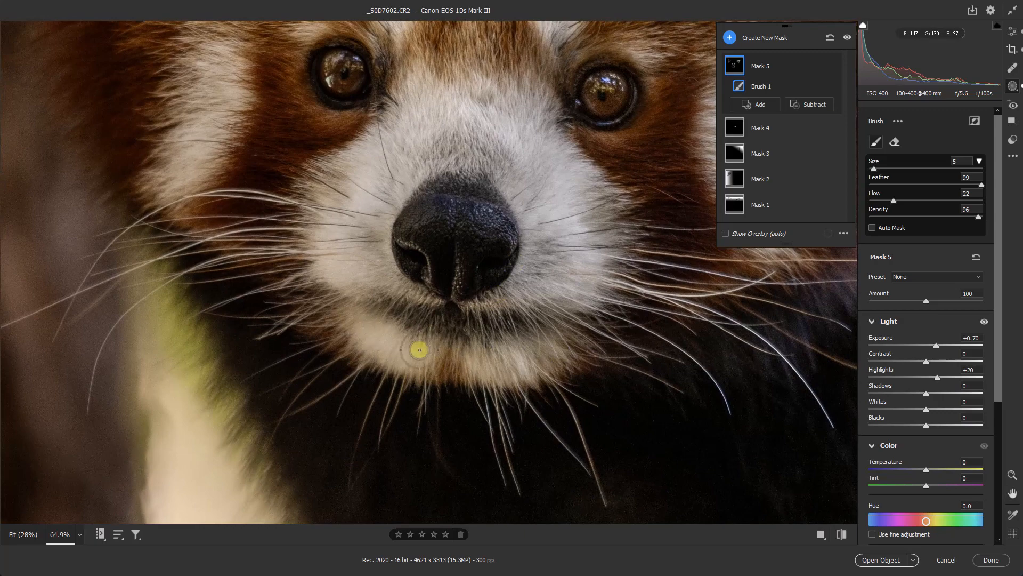
pyautogui.moveTo(473, 225); pyautogui.dragTo(428, 382)
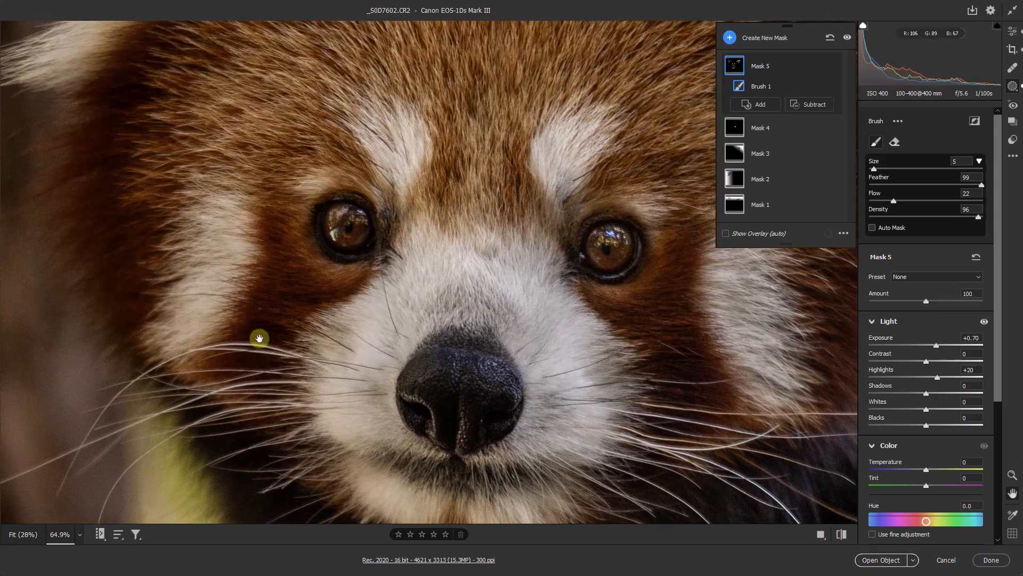
pyautogui.moveTo(734, 308); pyautogui.dragTo(472, 298)
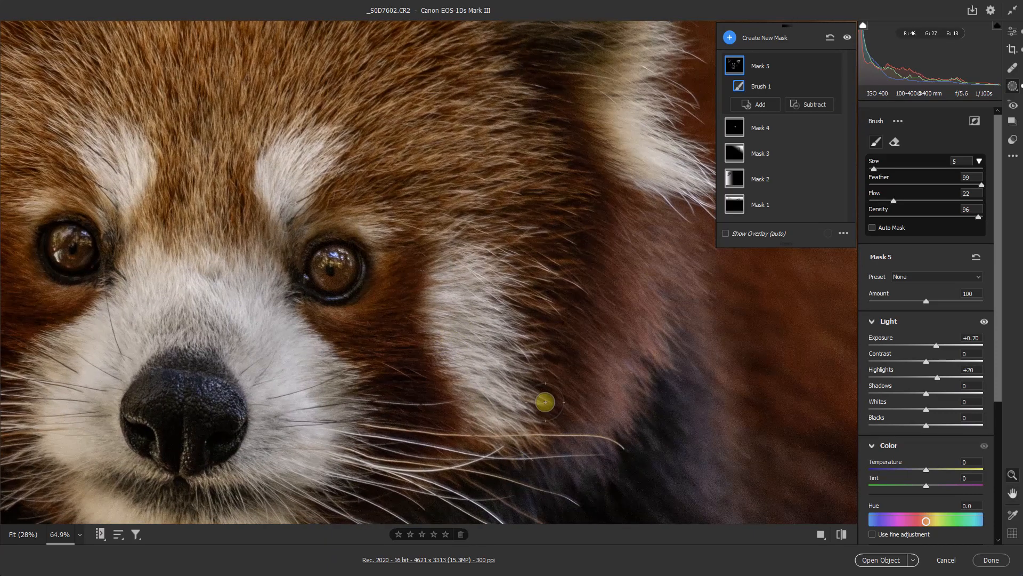
# Step: Trim the crop's lower edge to make the photo 4621 x 3116 pixels, and apply the crop
pyautogui.hotkey('ctrl', '0')
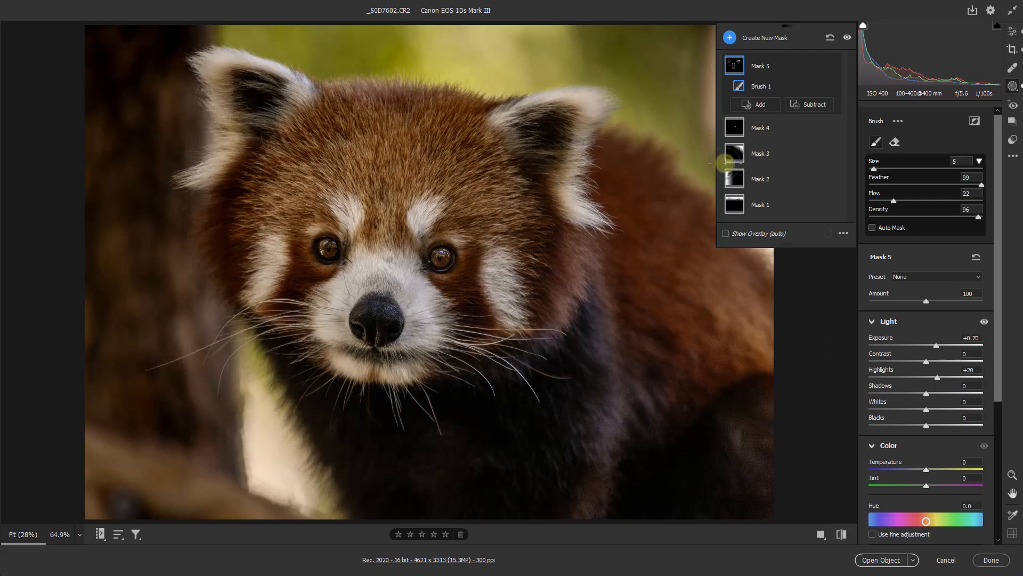
pyautogui.click(1011, 51)
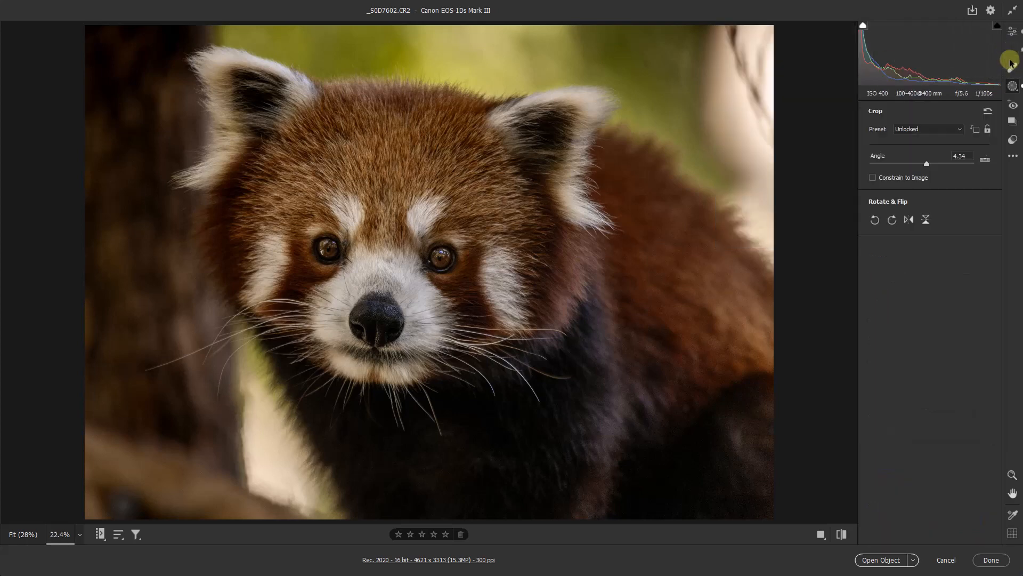
pyautogui.moveTo(429, 471); pyautogui.dragTo(432, 460)
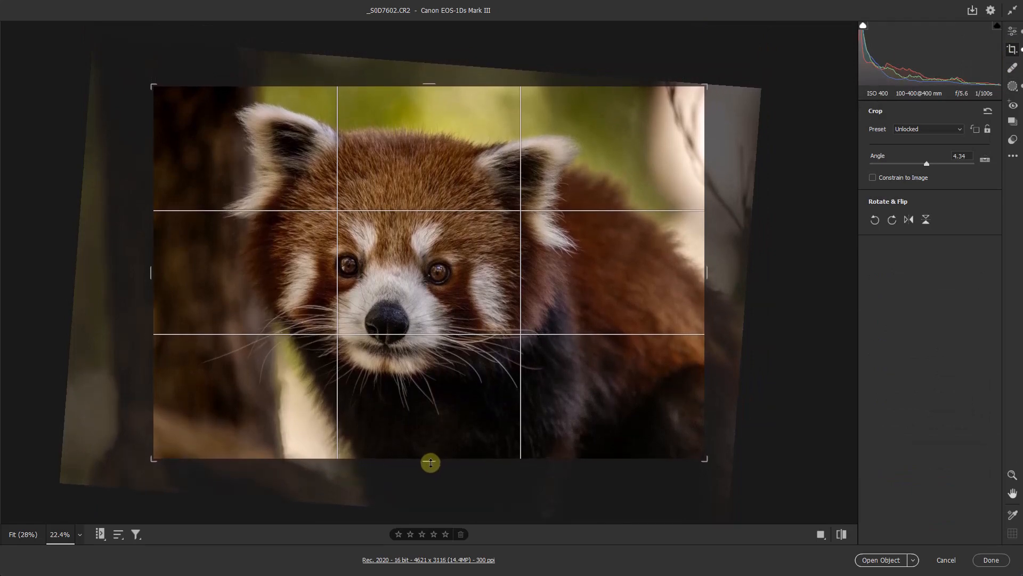
pyautogui.press('Return')
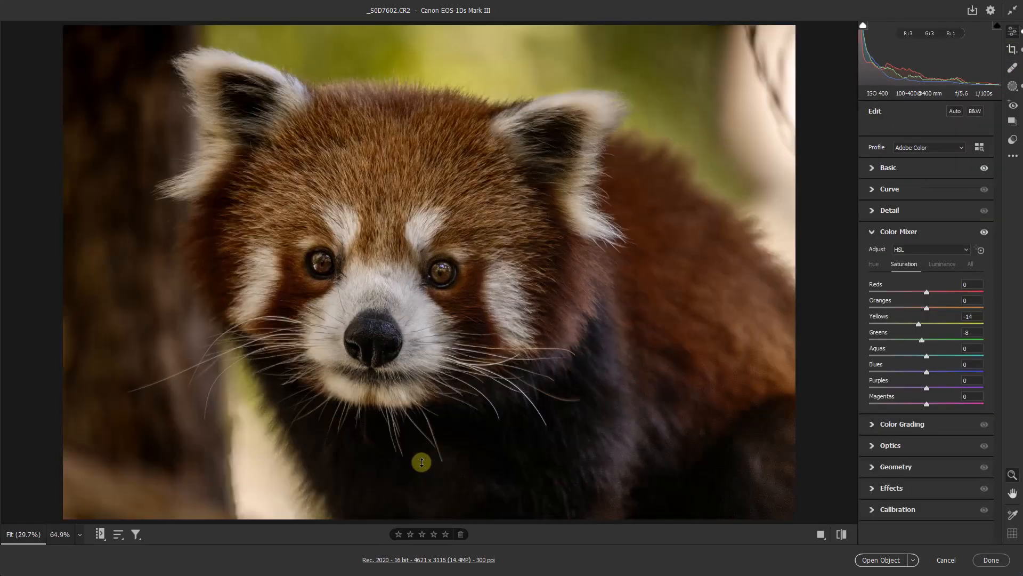
# Step: Add another linear gradient mask from the photo's upper edge down to the top of the panda's head, with Exposure -0.20
pyautogui.press('g')
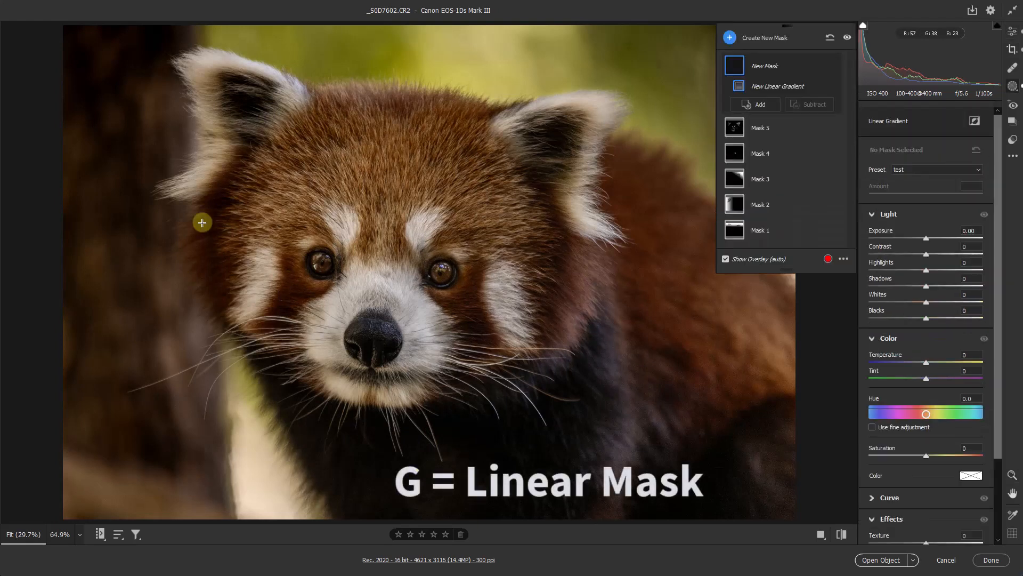
pyautogui.moveTo(430, 31); pyautogui.dragTo(434, 115)
pyautogui.moveTo(933, 243); pyautogui.dragTo(922, 247)
pyautogui.click(963, 247)
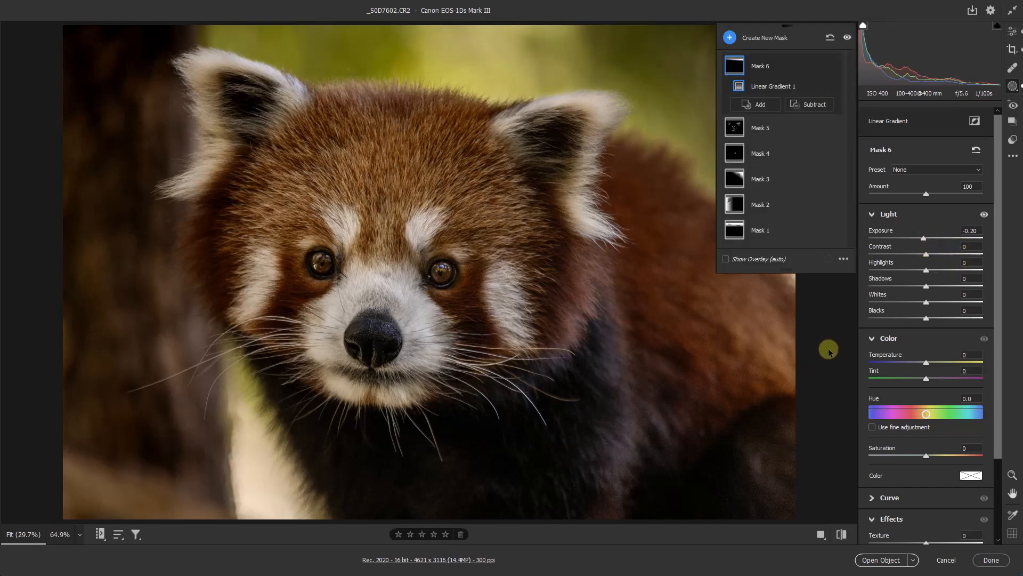
# Step: Return to the general edit settings, start AI Denoise from the Detail settings, and preview it on the panda's left-hand eye
pyautogui.click(1013, 33)
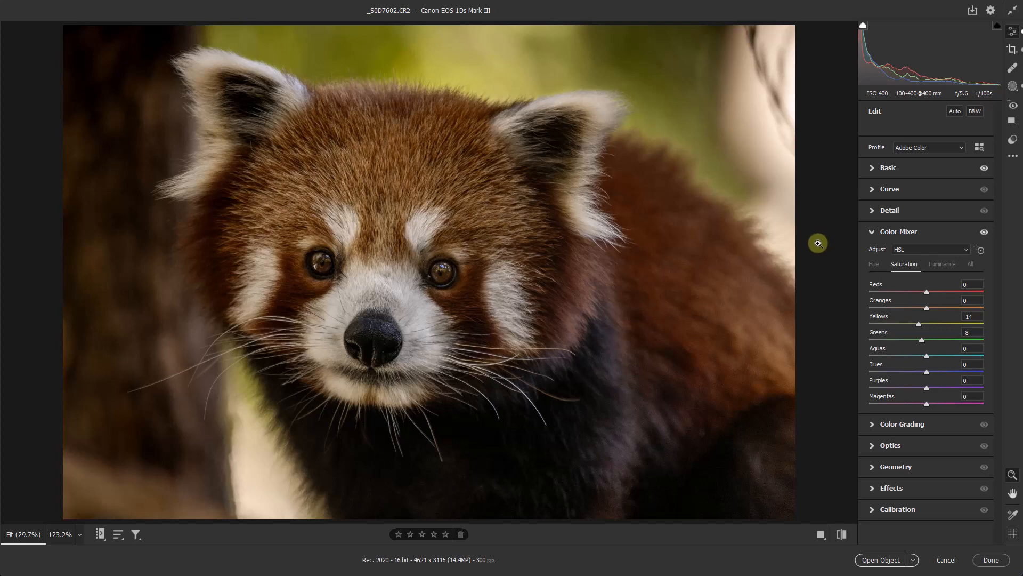
pyautogui.moveTo(320, 265); pyautogui.dragTo(467, 290)
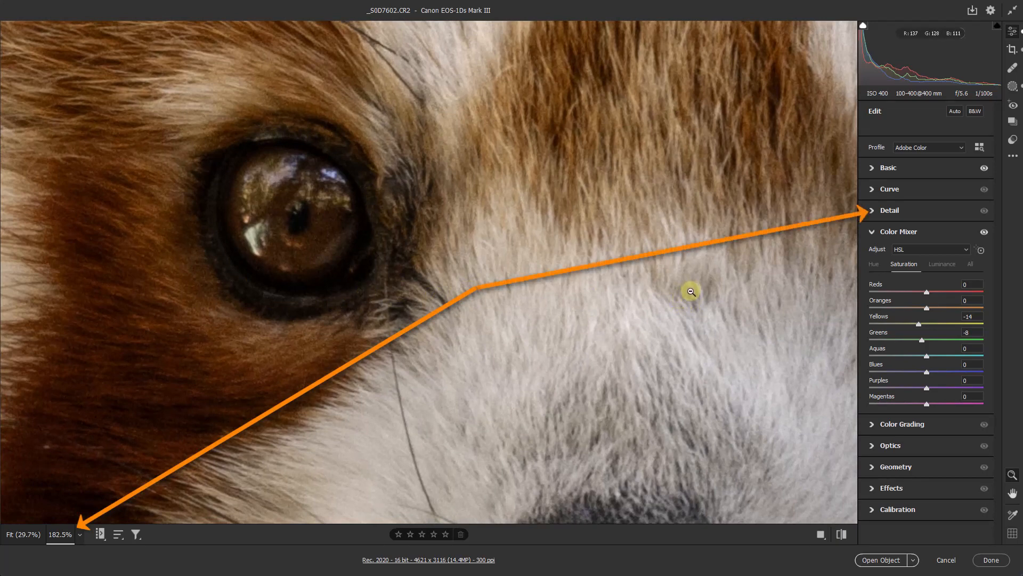
pyautogui.click(873, 212)
pyautogui.click(880, 270)
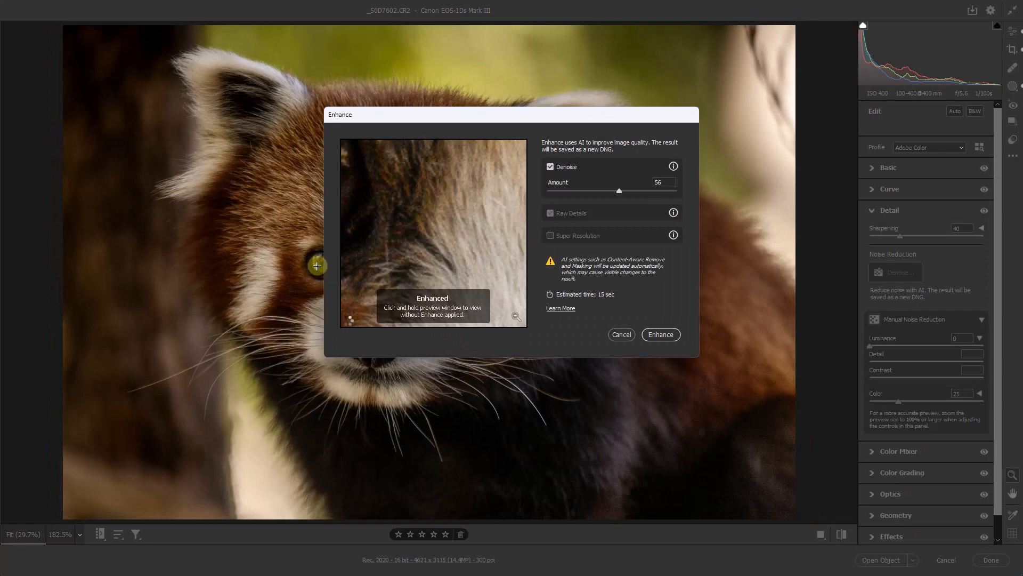
pyautogui.click(314, 267)
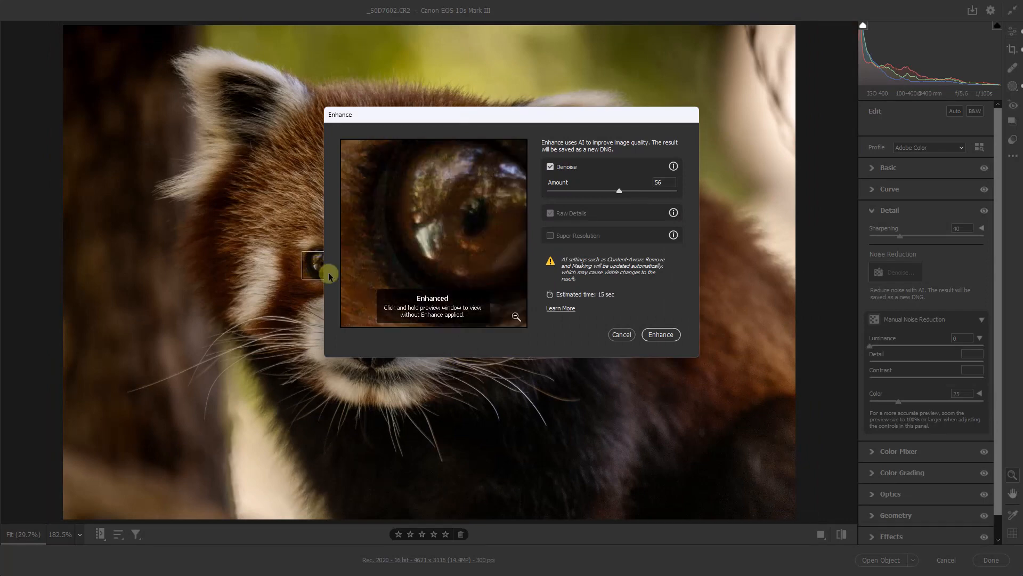
pyautogui.moveTo(425, 232); pyautogui.dragTo(498, 230)
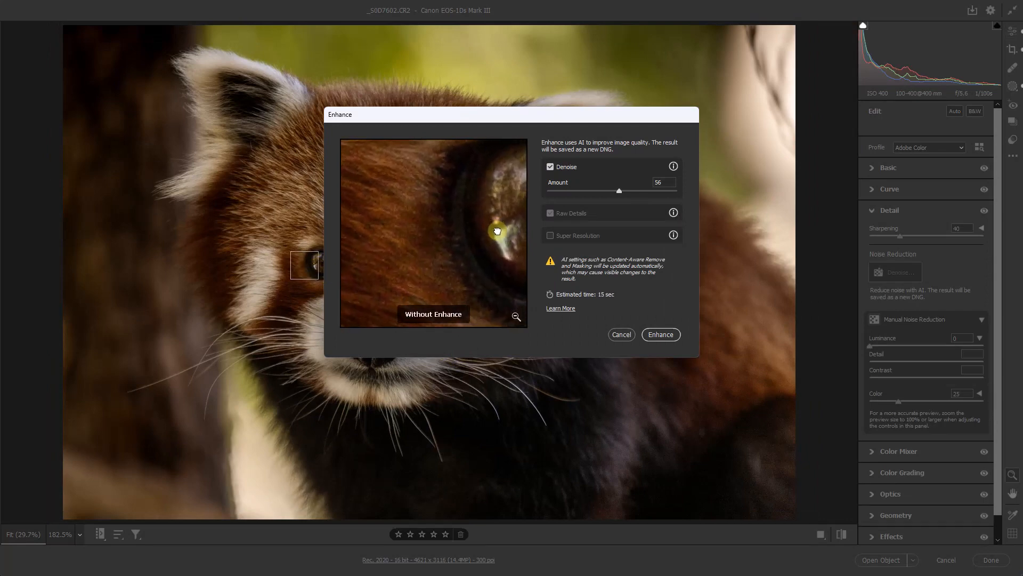
# Step: Compare Denoise strengths around the eye, run Enhance with an Amount of 54, and inspect the denoised fur at 100%
pyautogui.moveTo(619, 199); pyautogui.dragTo(612, 195)
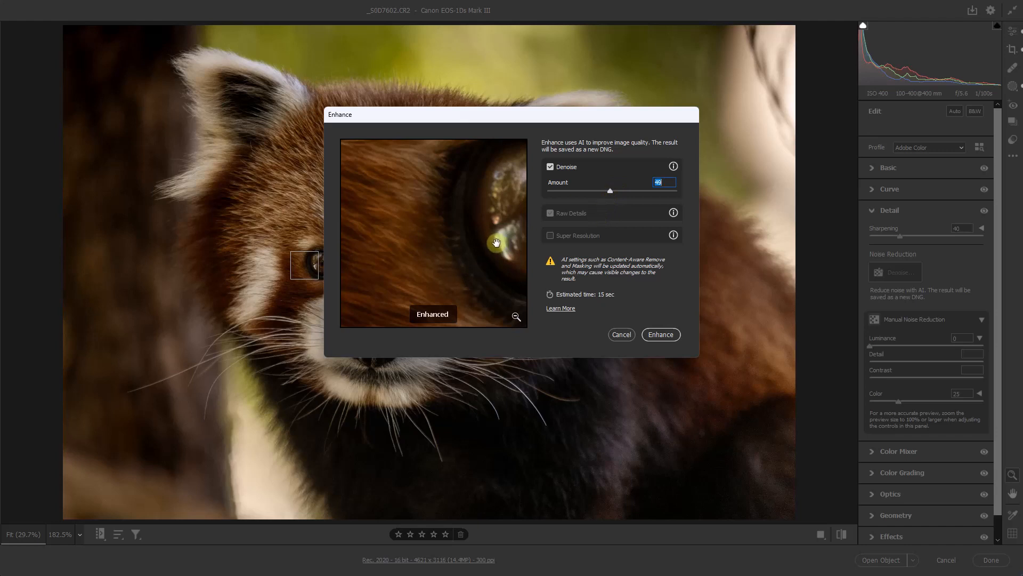
pyautogui.moveTo(496, 242); pyautogui.dragTo(464, 249)
pyautogui.moveTo(375, 282); pyautogui.dragTo(374, 295)
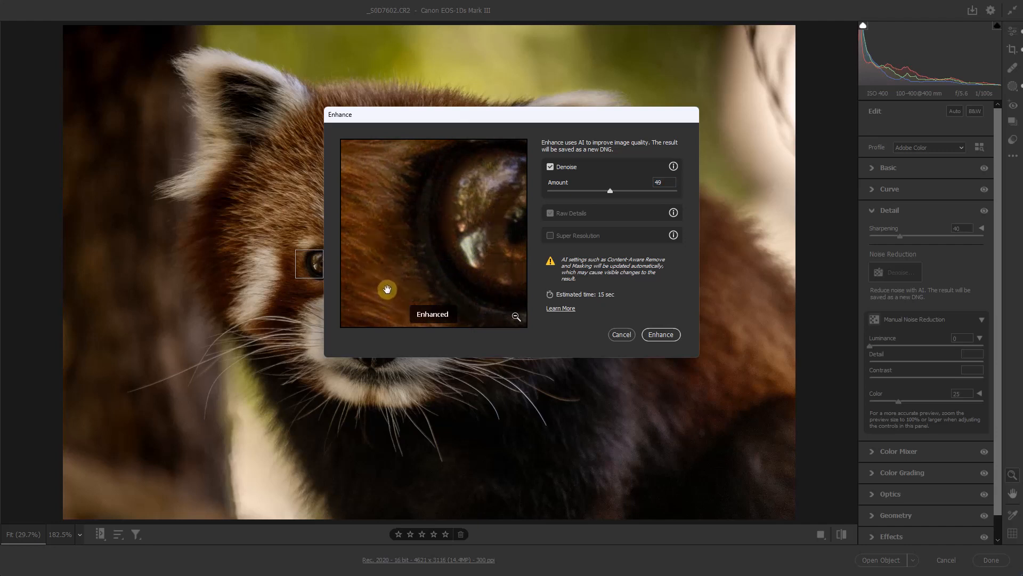
pyautogui.moveTo(389, 287); pyautogui.dragTo(391, 291)
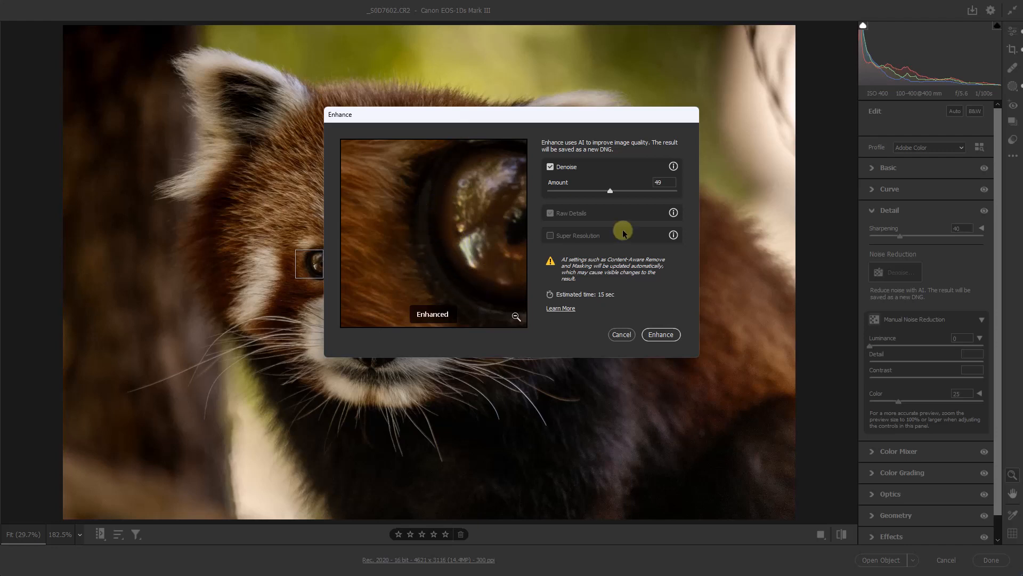
pyautogui.moveTo(610, 191); pyautogui.dragTo(618, 192)
pyautogui.moveTo(391, 274); pyautogui.dragTo(390, 288)
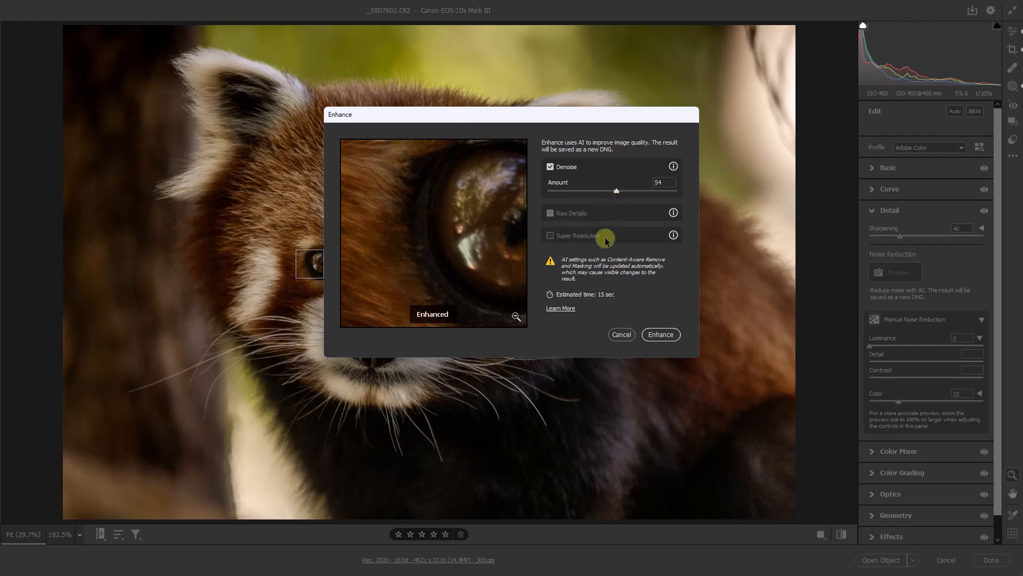
pyautogui.click(660, 336)
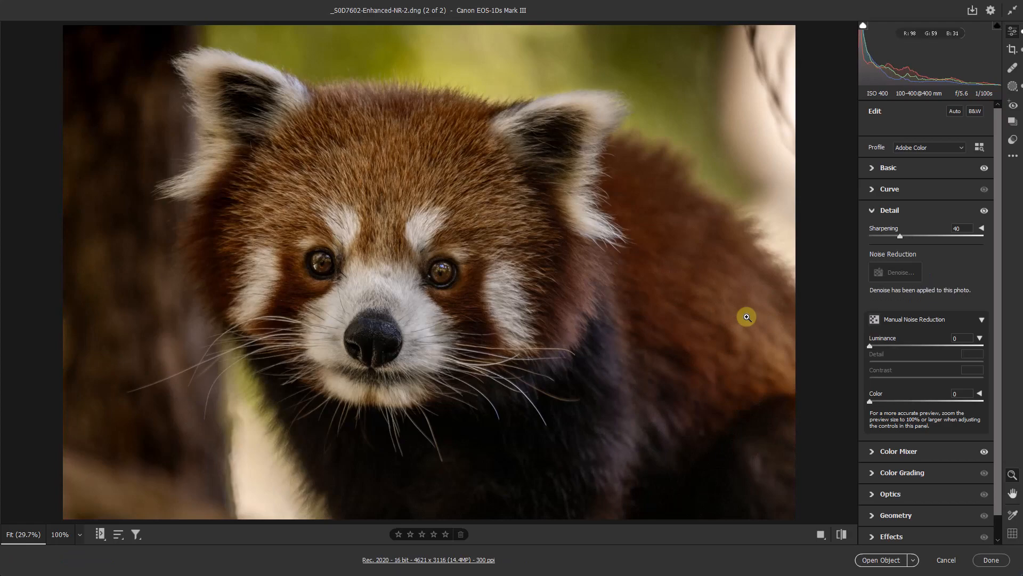
pyautogui.click(352, 213)
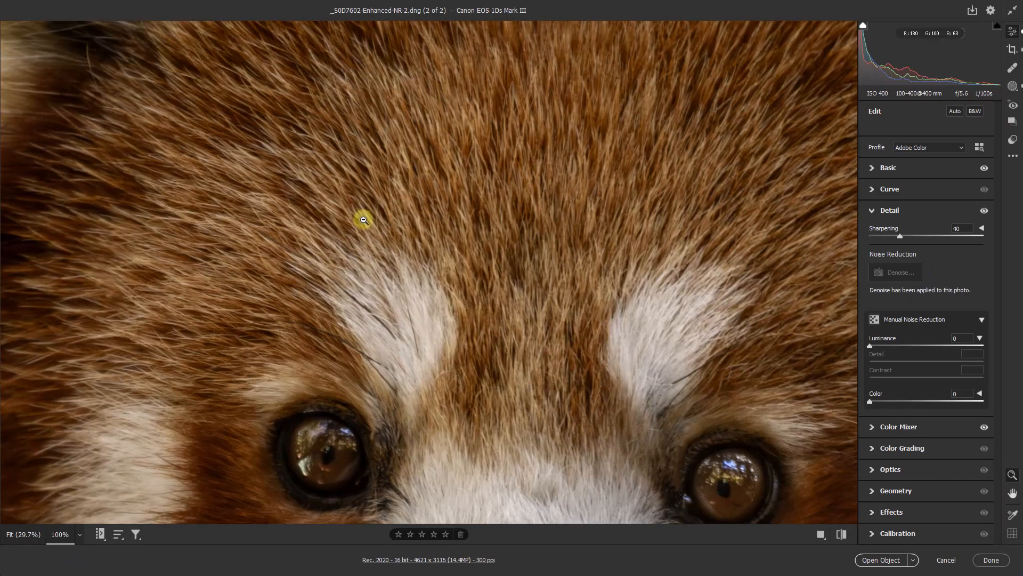
pyautogui.click(340, 242)
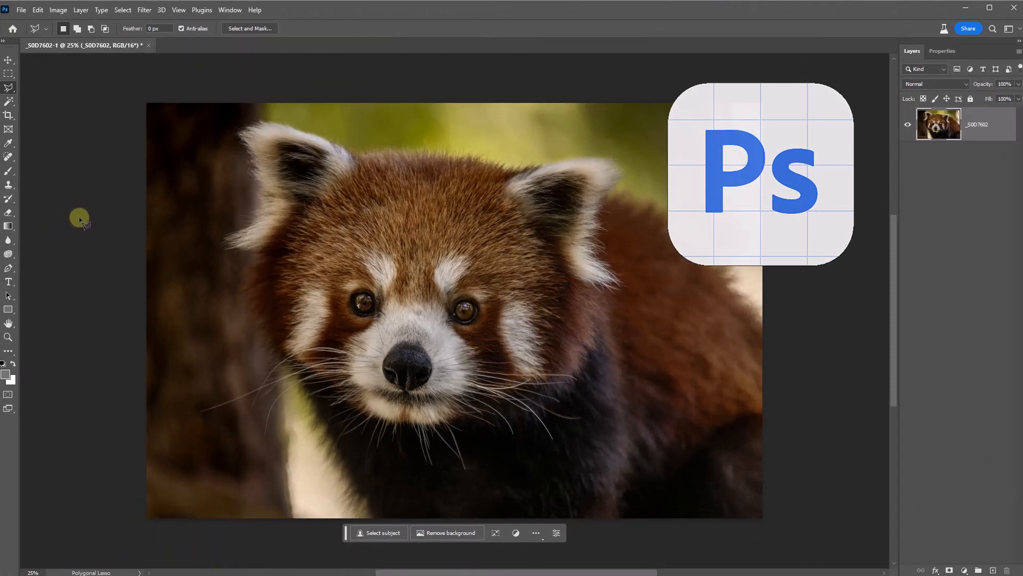
# Step: In Photoshop, outline the bright gap between the tree trunk and the panda's chest with the Polygonal Lasso
pyautogui.rightClick(15, 95)
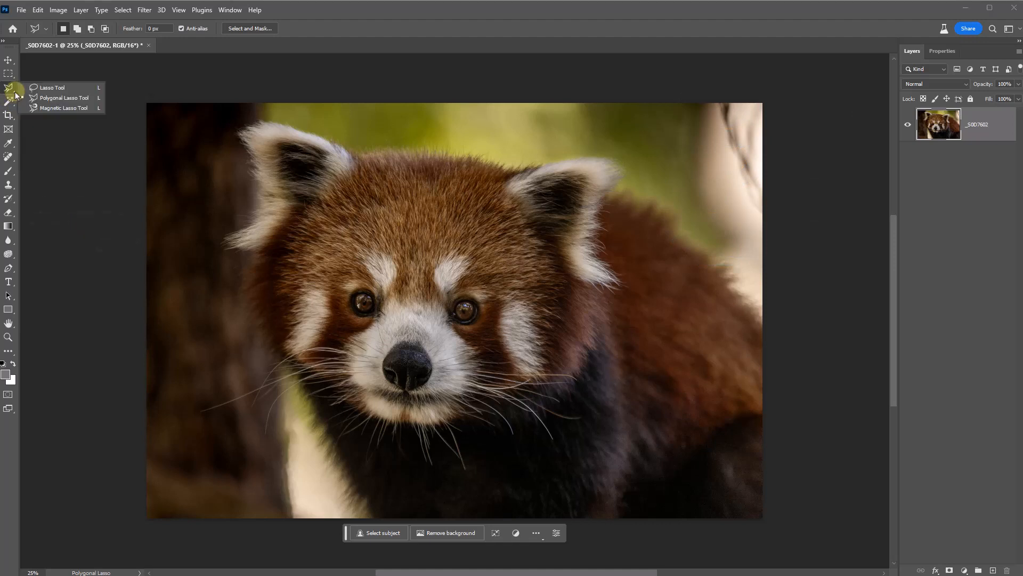
pyautogui.click(41, 99)
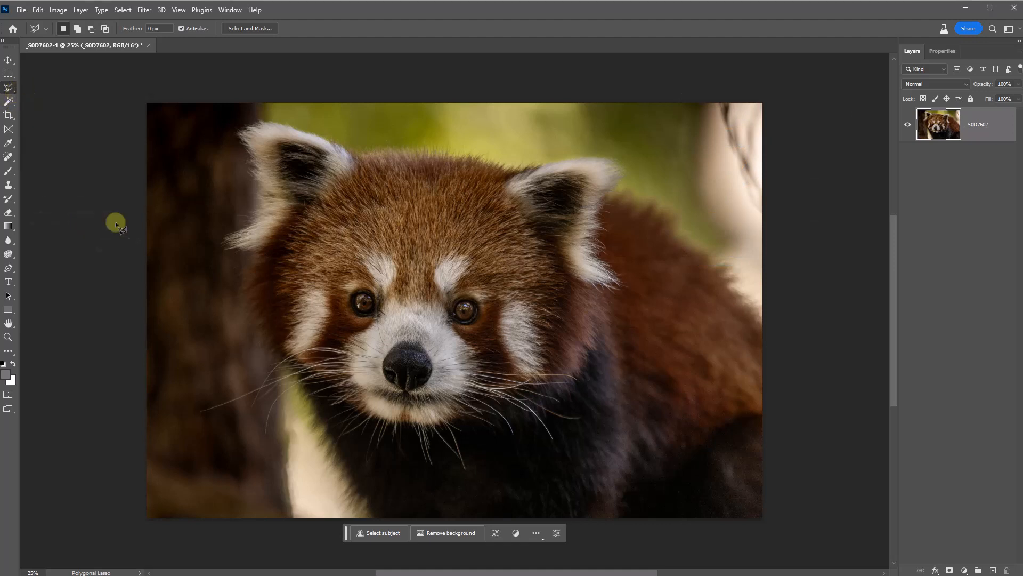
pyautogui.click(281, 523)
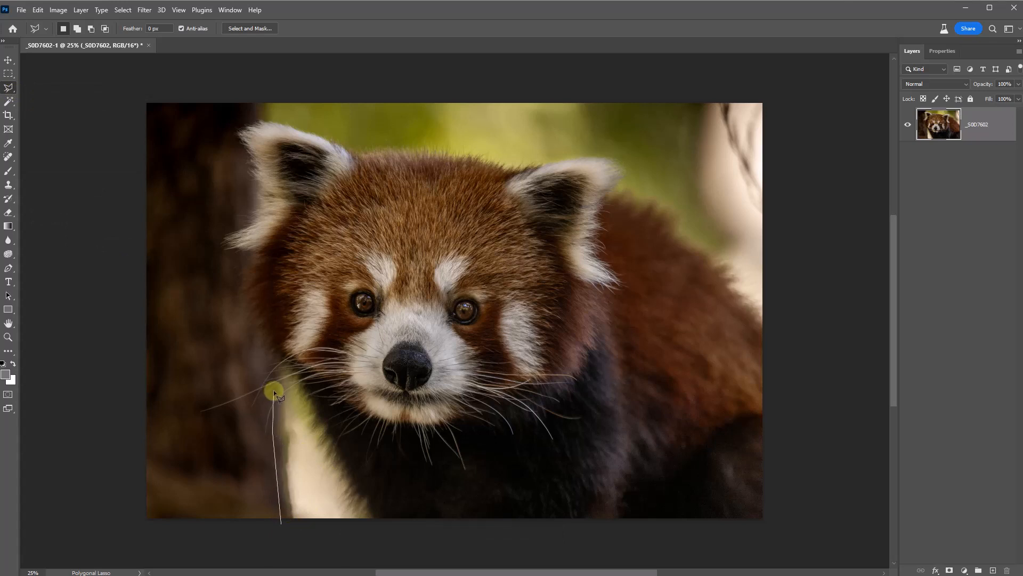
pyautogui.click(279, 363)
pyautogui.click(292, 364)
pyautogui.click(385, 522)
pyautogui.click(283, 521)
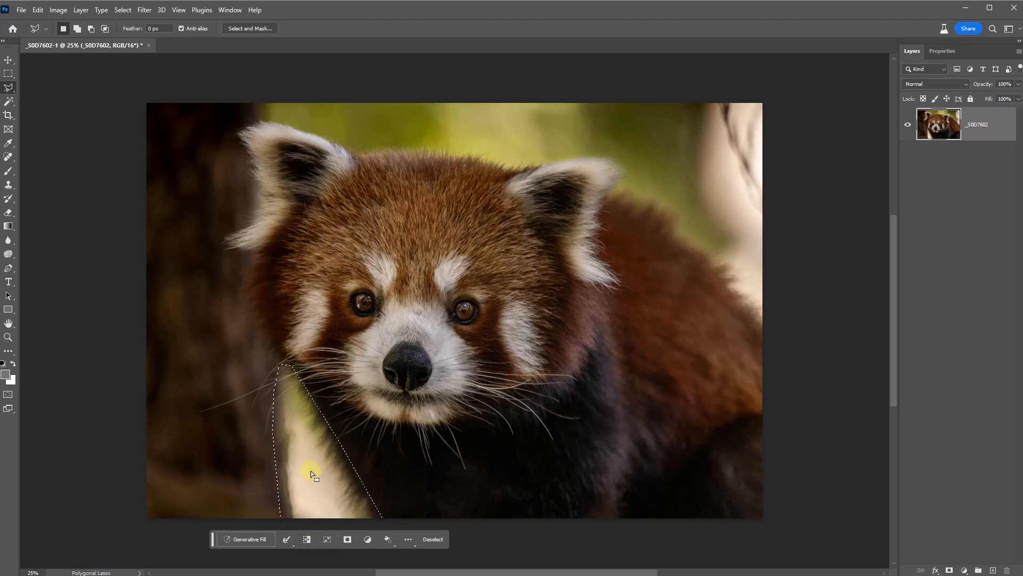
# Step: Replace the selected gap using Generative Fill without a prompt, keep the first variation, and compare the photo with the generated layer hidden and shown
pyautogui.click(232, 541)
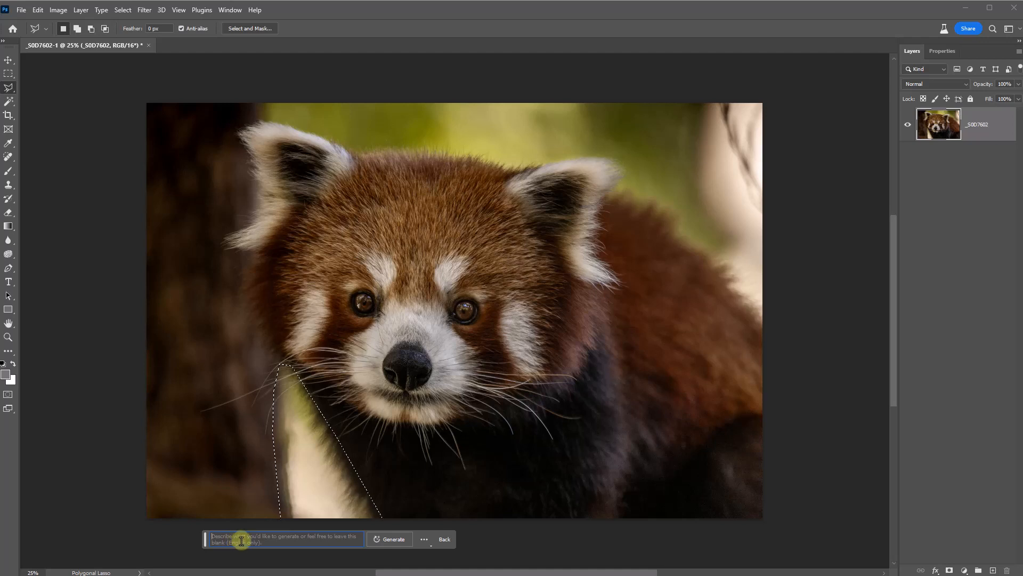
pyautogui.press('Return')
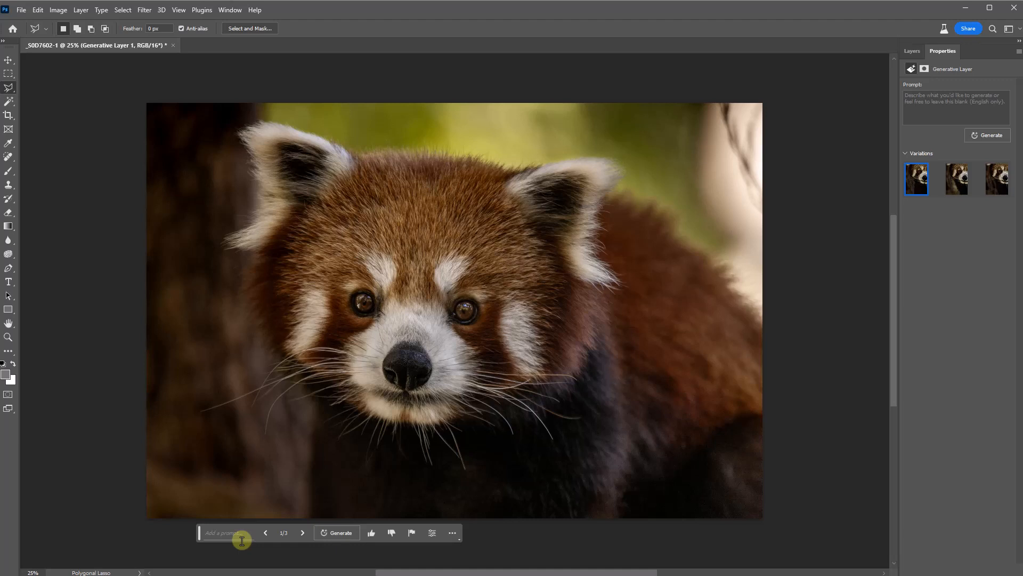
pyautogui.click(960, 185)
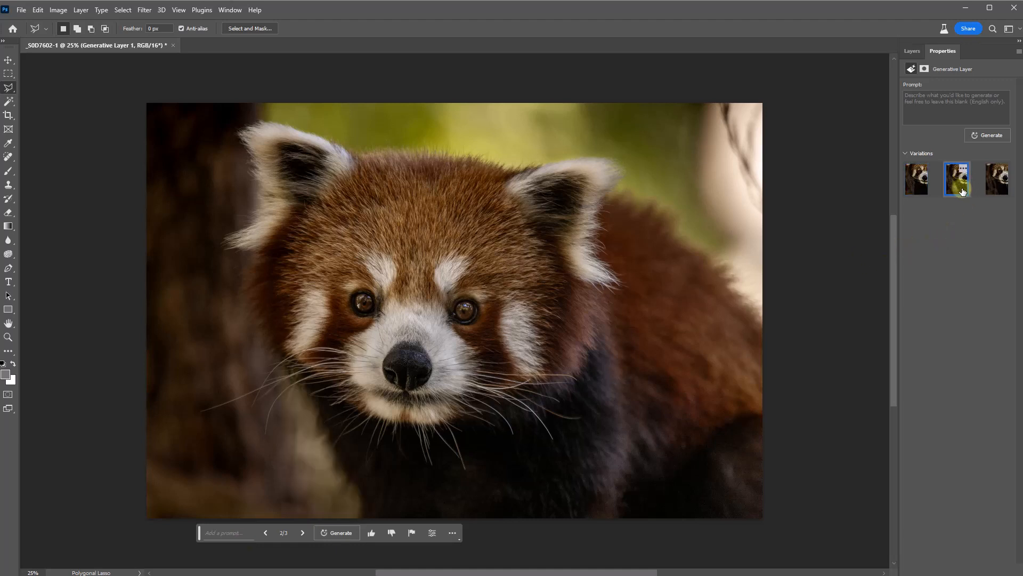
pyautogui.click(1001, 189)
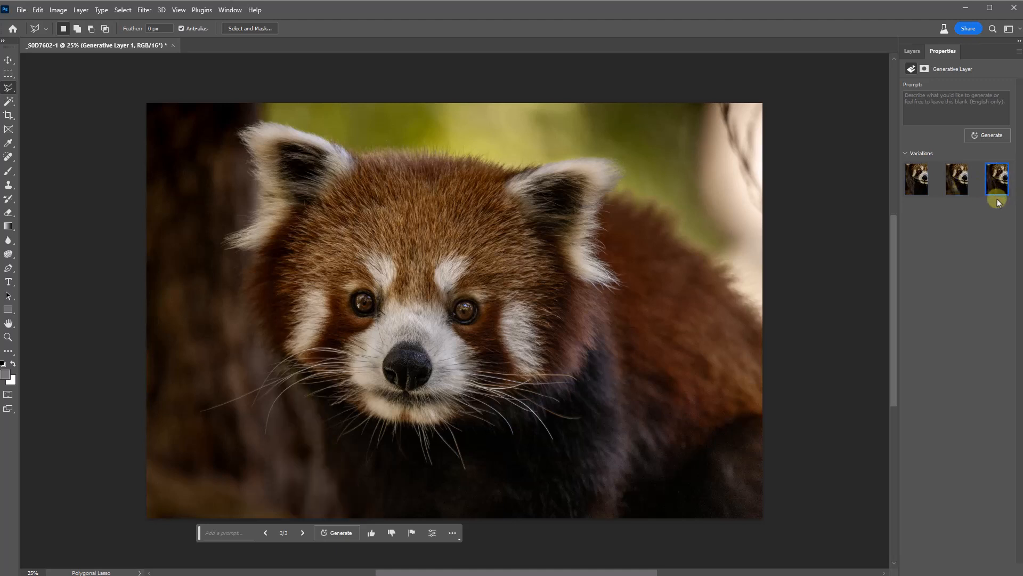
pyautogui.click(916, 191)
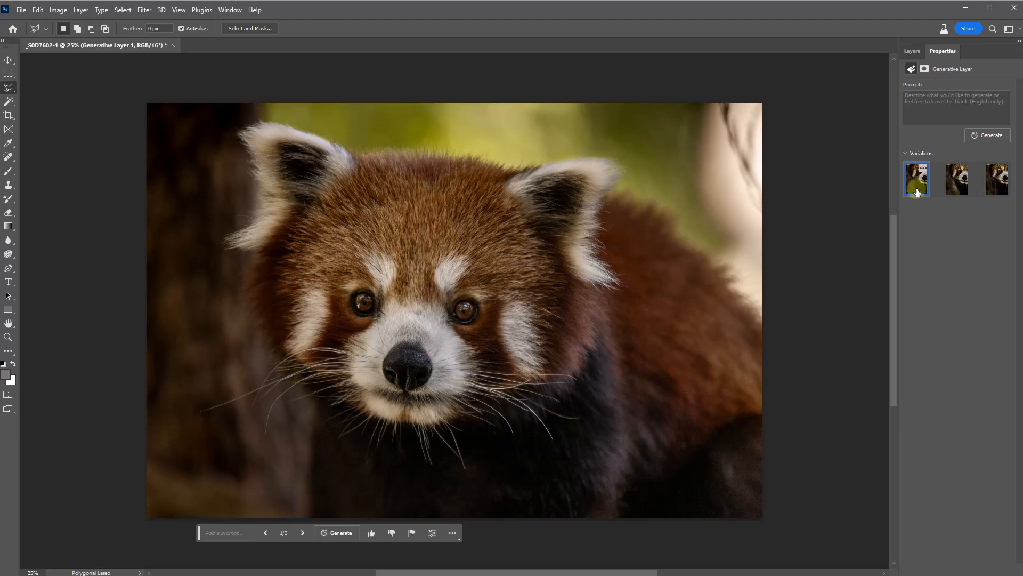
pyautogui.click(913, 51)
pyautogui.click(933, 130)
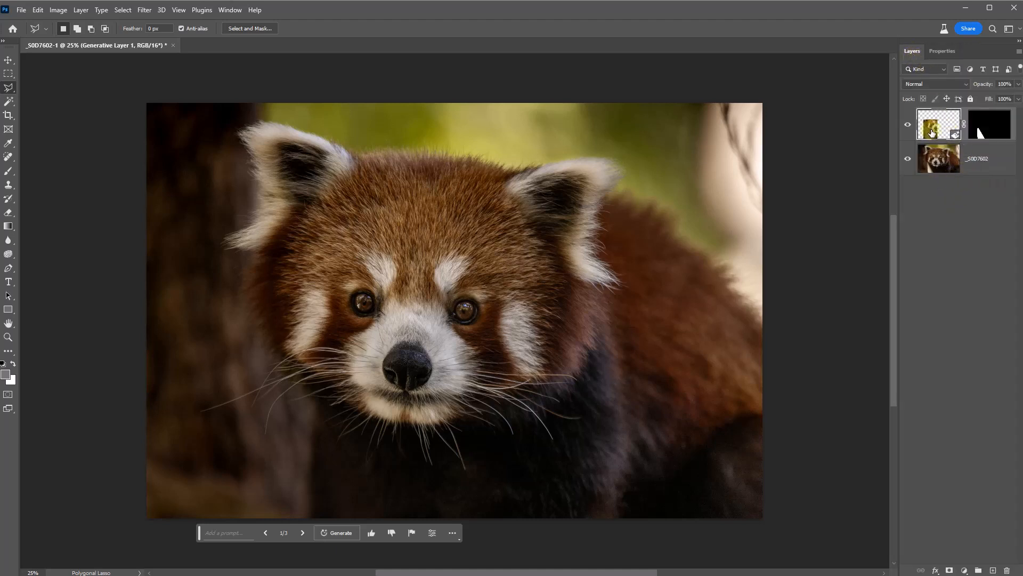
pyautogui.click(908, 126)
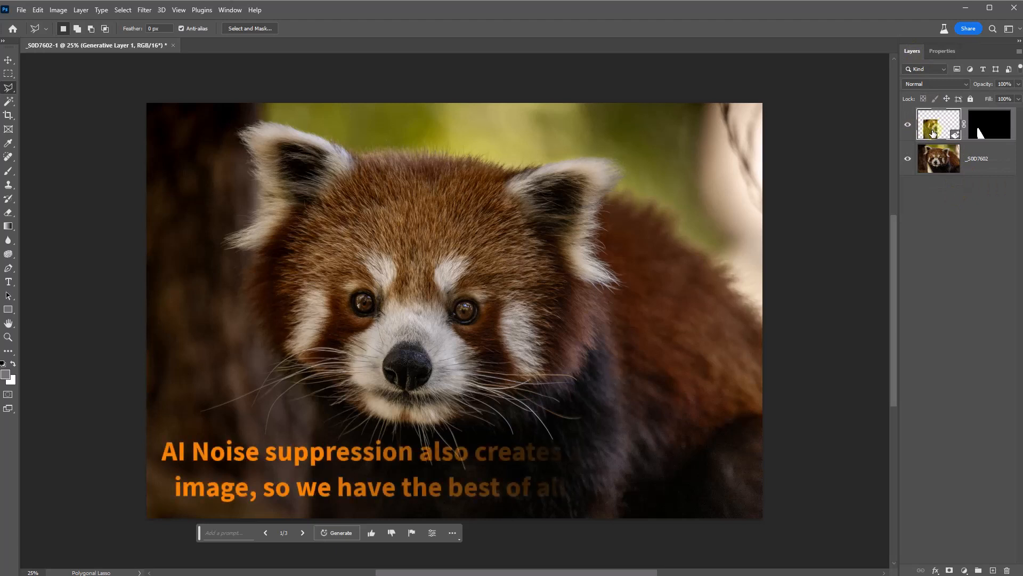
pyautogui.click(909, 128)
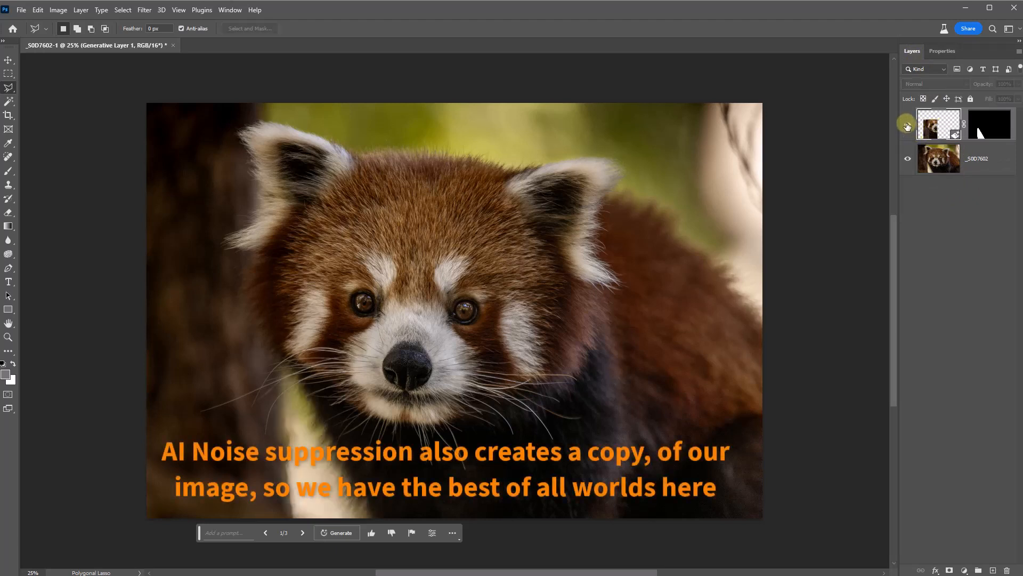
pyautogui.click(907, 126)
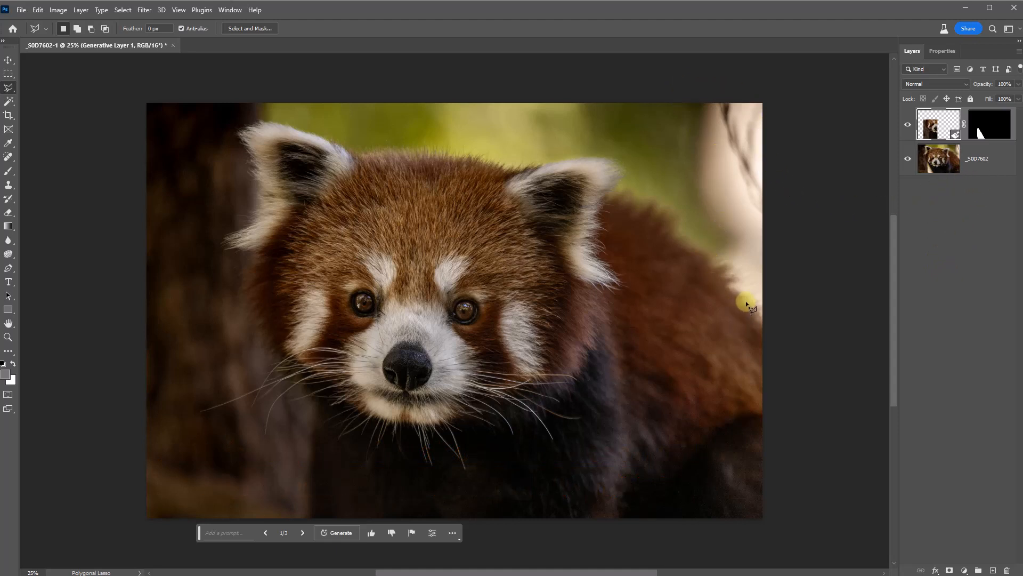
# Step: Outline the bright background in the photo's upper-right corner, down to the panda's back, with the Polygonal Lasso
pyautogui.click(678, 95)
pyautogui.click(687, 197)
pyautogui.click(706, 240)
pyautogui.click(701, 256)
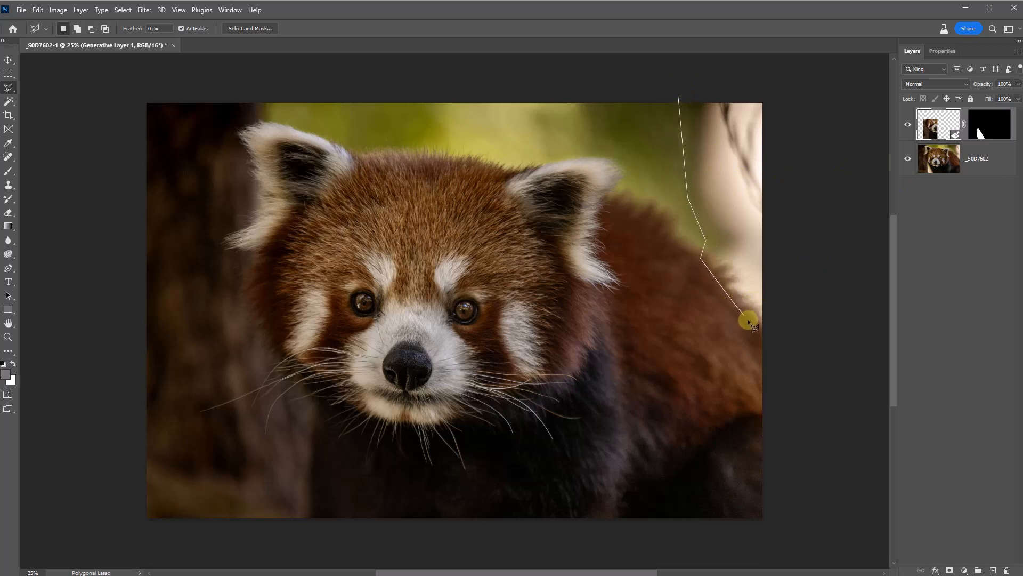
pyautogui.click(766, 336)
pyautogui.click(793, 83)
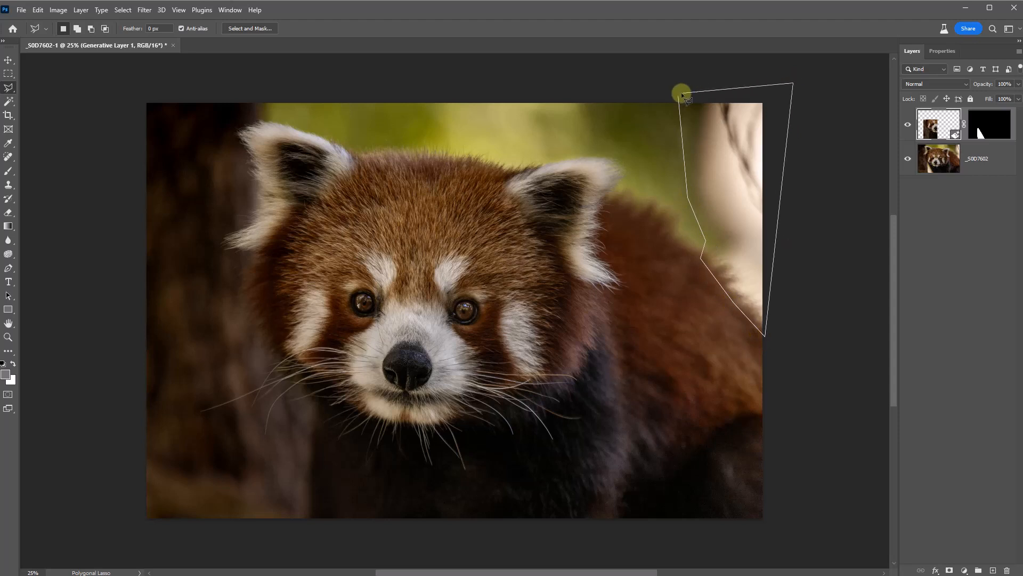
pyautogui.click(682, 96)
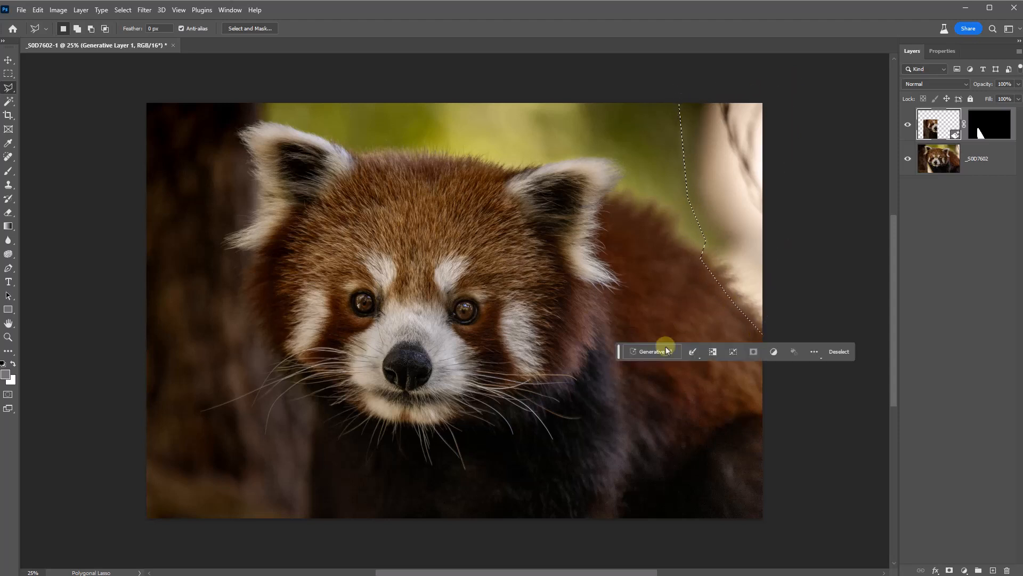
# Step: Replace the selected corner background using Generative Fill without a prompt, and keep the third variation
pyautogui.click(648, 351)
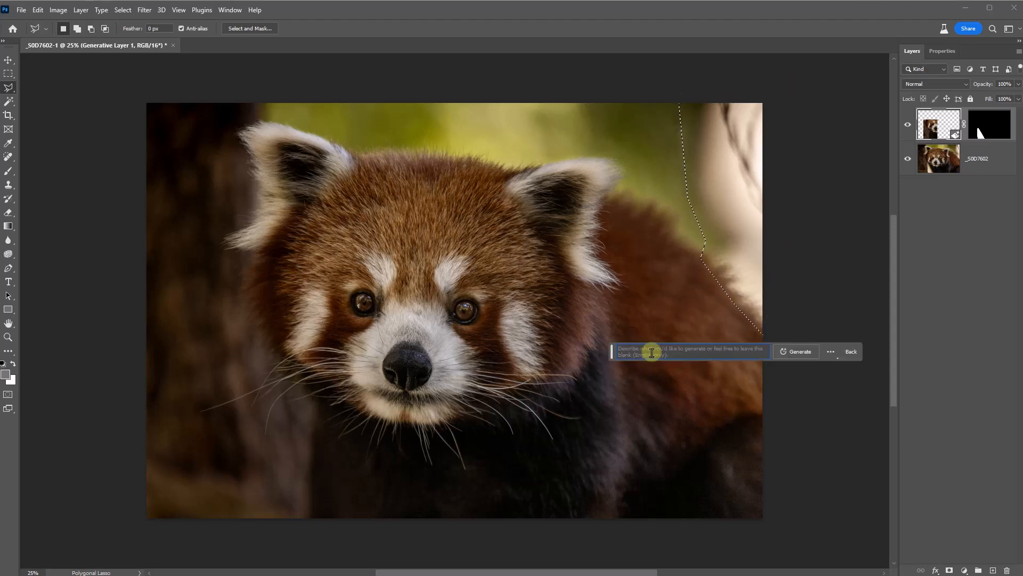
pyautogui.press('Return')
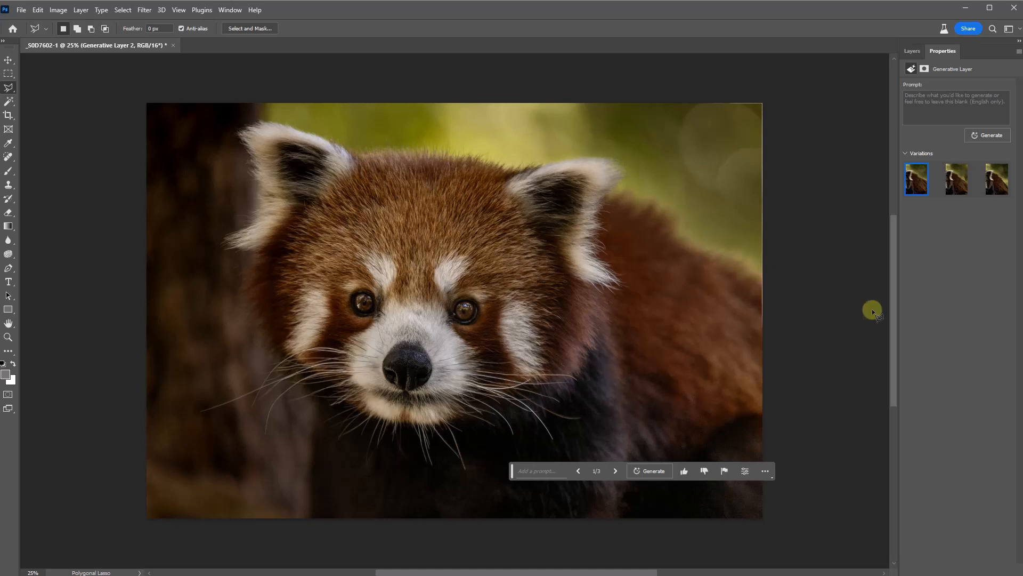
pyautogui.click(957, 187)
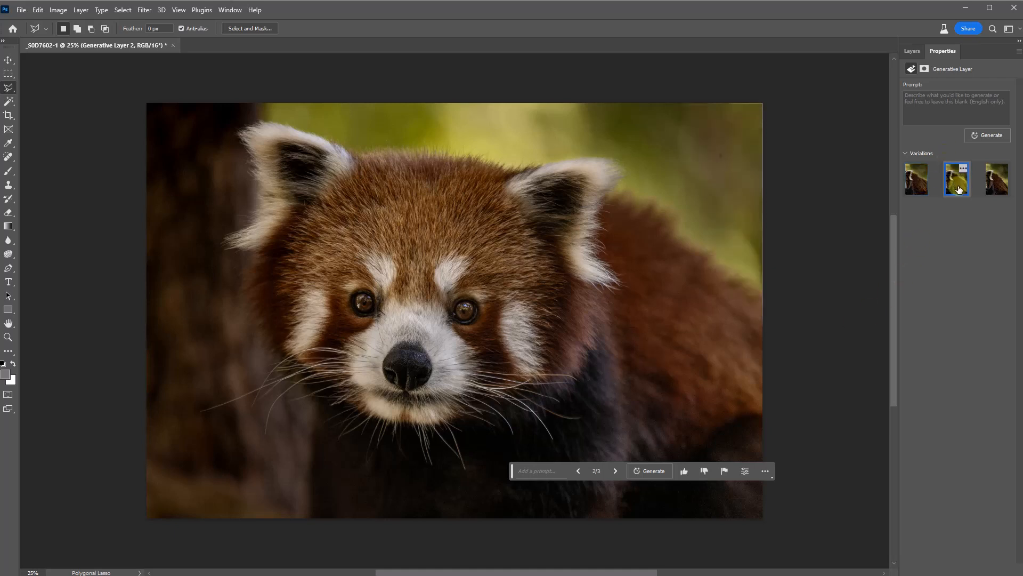
pyautogui.click(998, 192)
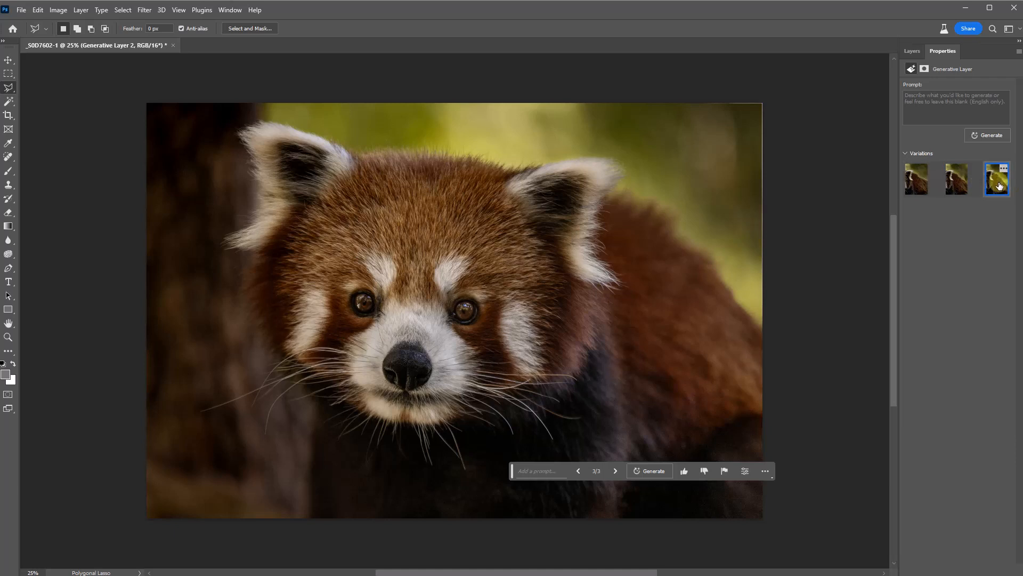
# Step: Flatten both generative layers and the photo into a single background layer
pyautogui.click(911, 51)
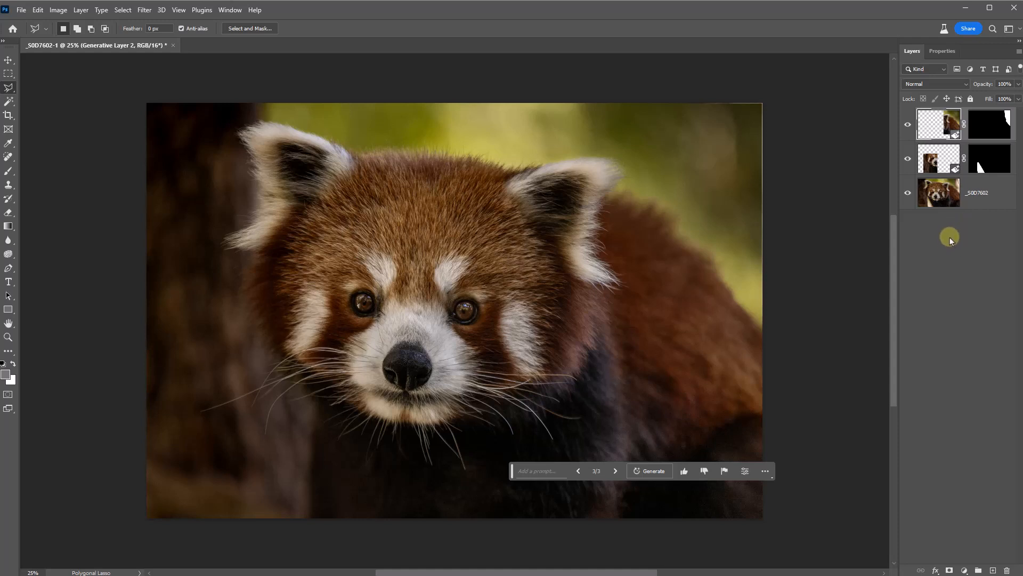
pyautogui.click(1018, 51)
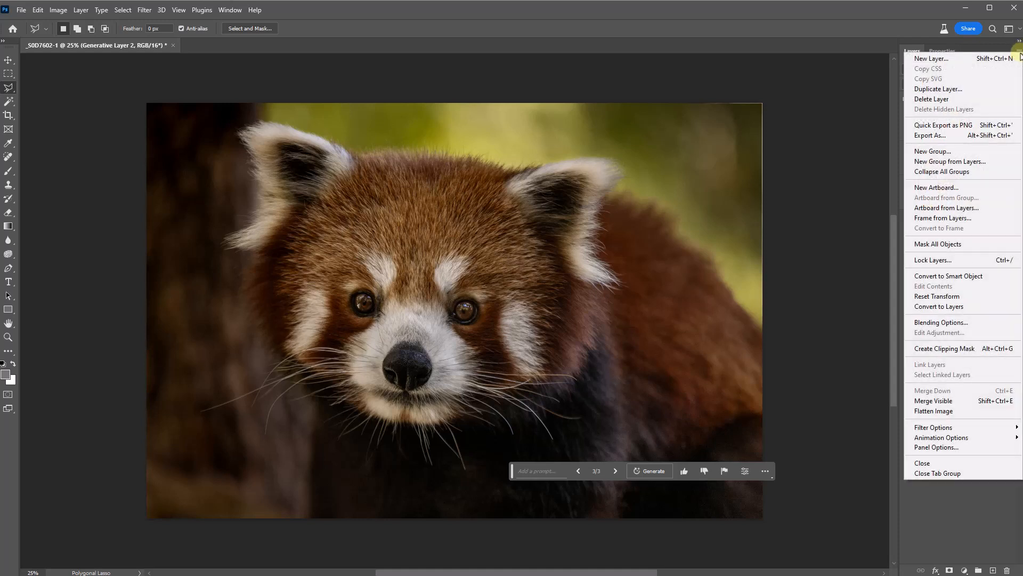
pyautogui.click(932, 411)
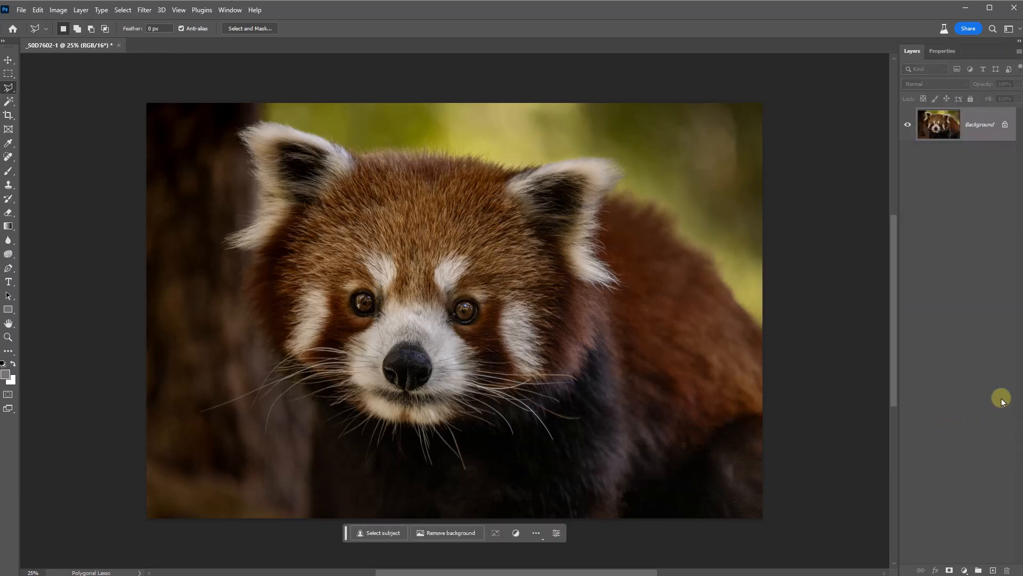
# Step: Set up the Burn tool with the Midtones range and 11% exposure, with the whole photo fitted in view
pyautogui.hotkey('ctrl', '0')
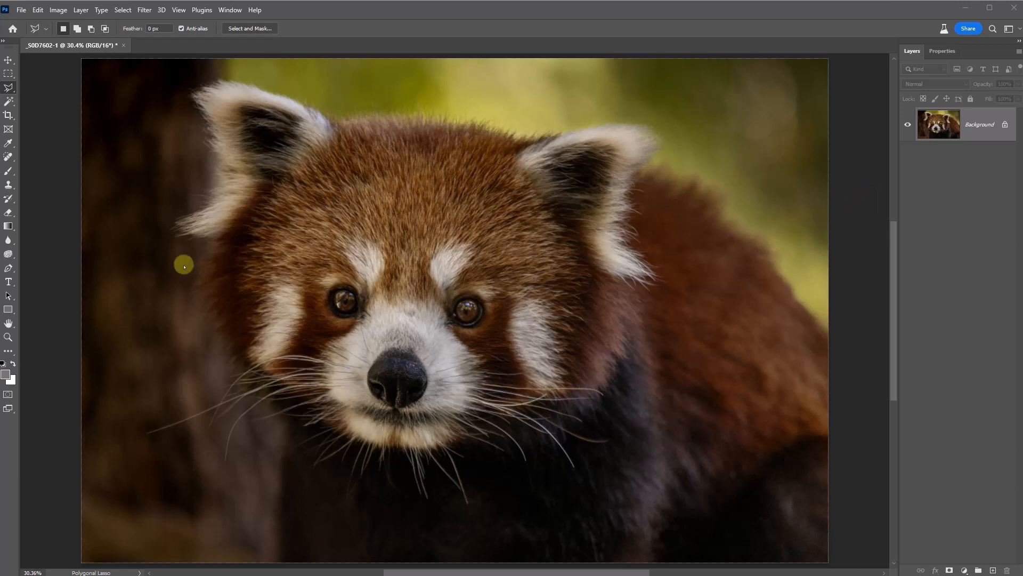
pyautogui.click(9, 255)
pyautogui.rightClick(13, 259)
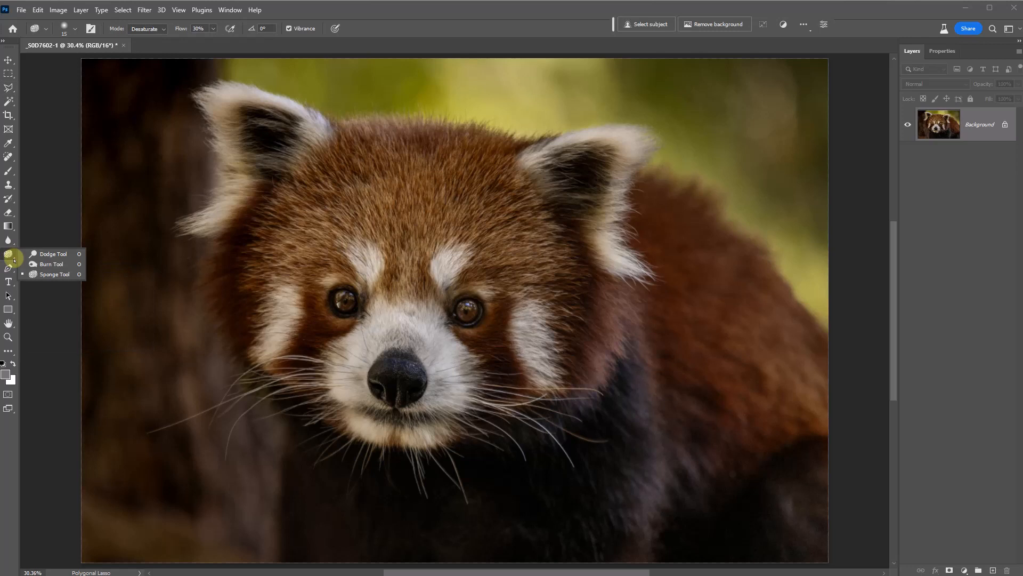
pyautogui.click(36, 264)
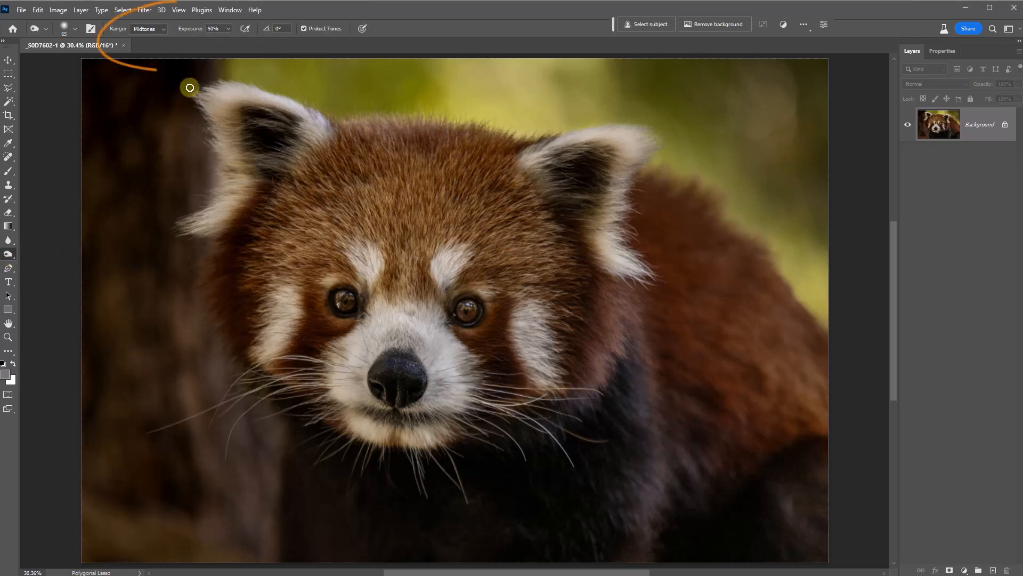
pyautogui.click(163, 30)
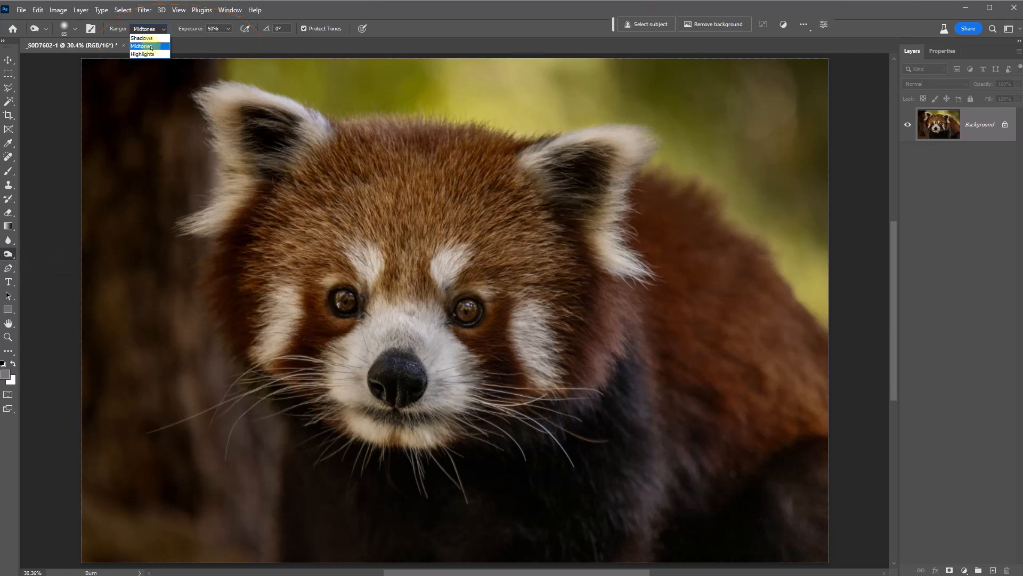
pyautogui.click(150, 47)
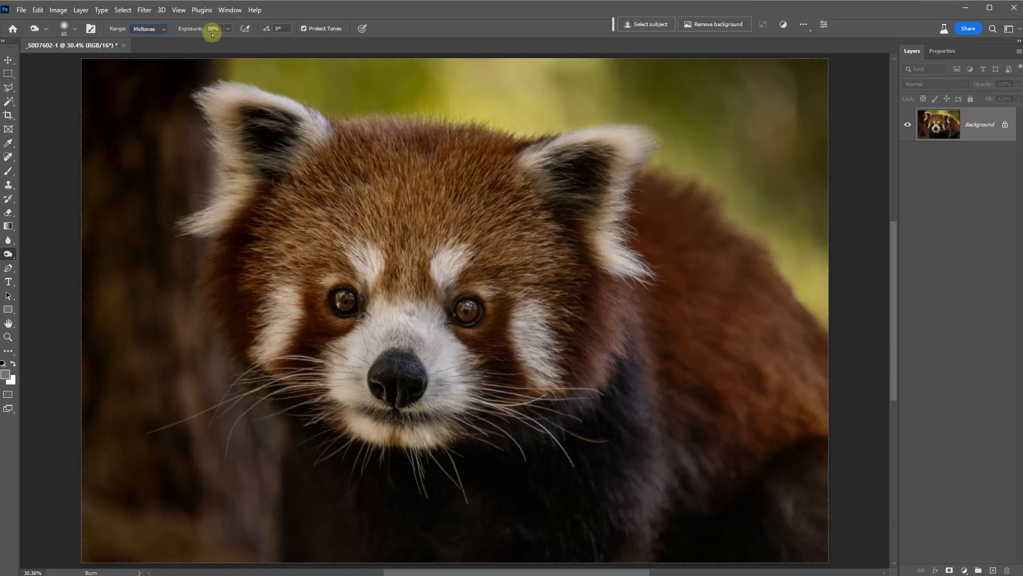
pyautogui.click(228, 28)
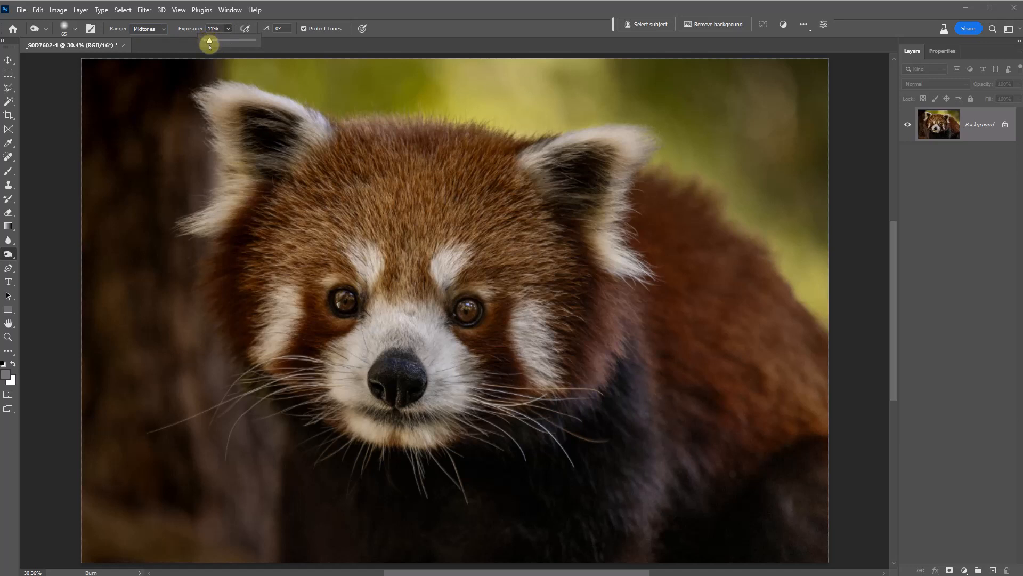
# Step: Enlarge the Burn brush to 500 px and darken the areas surrounding the panda's face
pyautogui.press(']')
pyautogui.press(']')
pyautogui.press(']')
pyautogui.press(']')
pyautogui.press(']')
pyautogui.press(']')
pyautogui.press(']')
pyautogui.press(']')
pyautogui.press(']')
pyautogui.press(']')
pyautogui.press(']')
pyautogui.press(']')
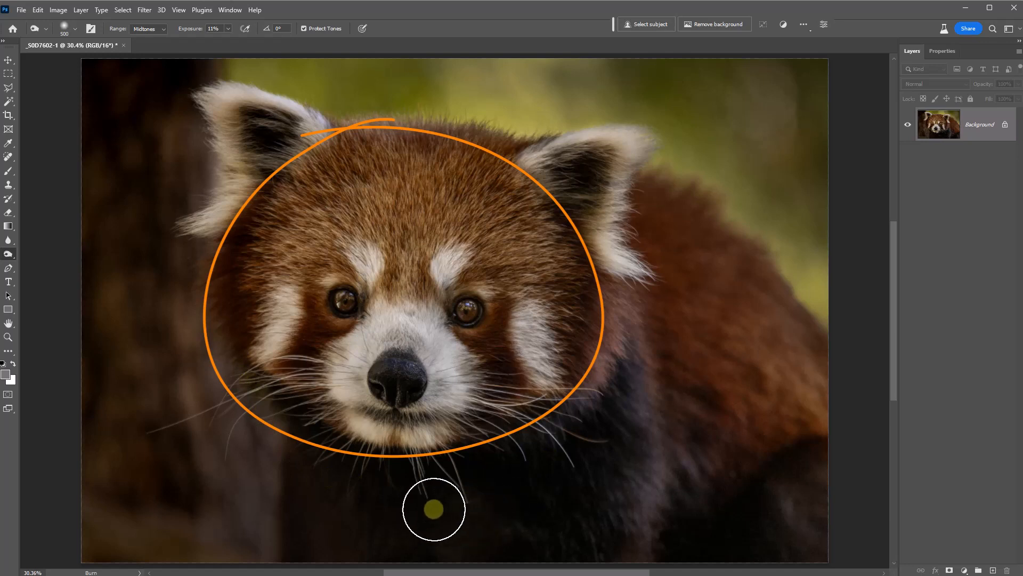
# Step: Set up the Sponge tool in Saturate mode with a 10% flow
pyautogui.click(9, 255)
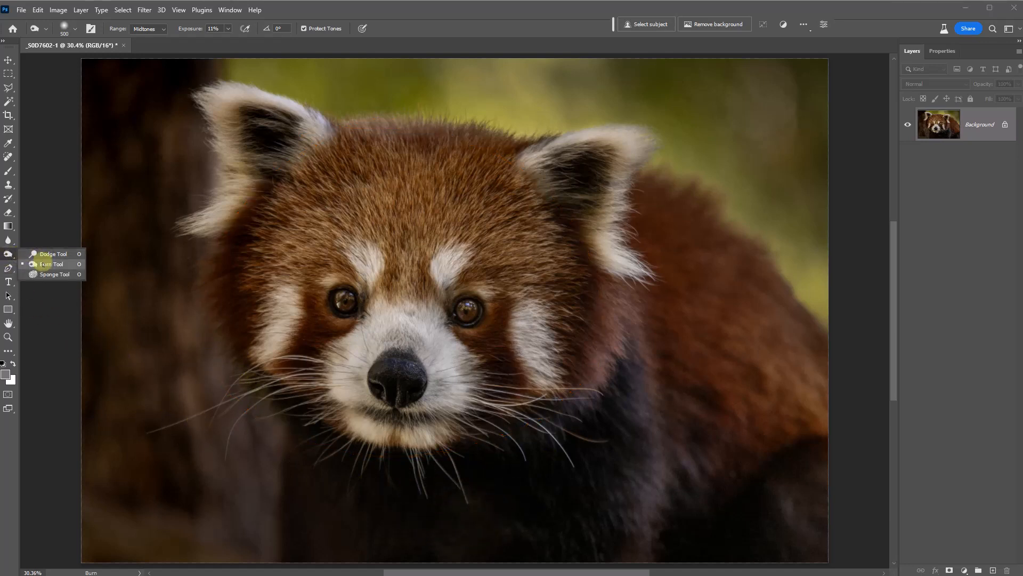
pyautogui.click(41, 274)
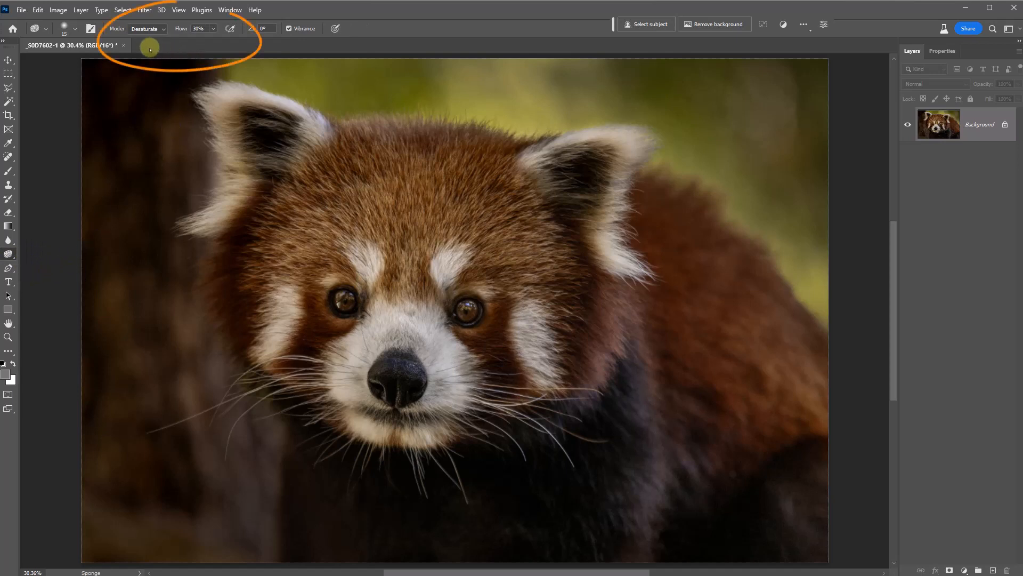
pyautogui.click(160, 29)
pyautogui.click(143, 46)
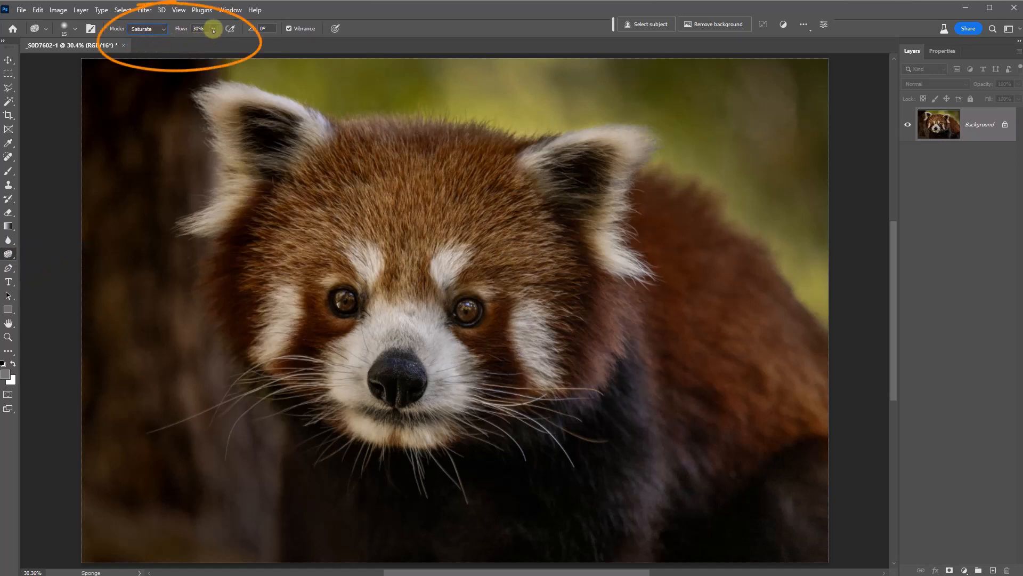
pyautogui.moveTo(212, 30); pyautogui.dragTo(208, 41)
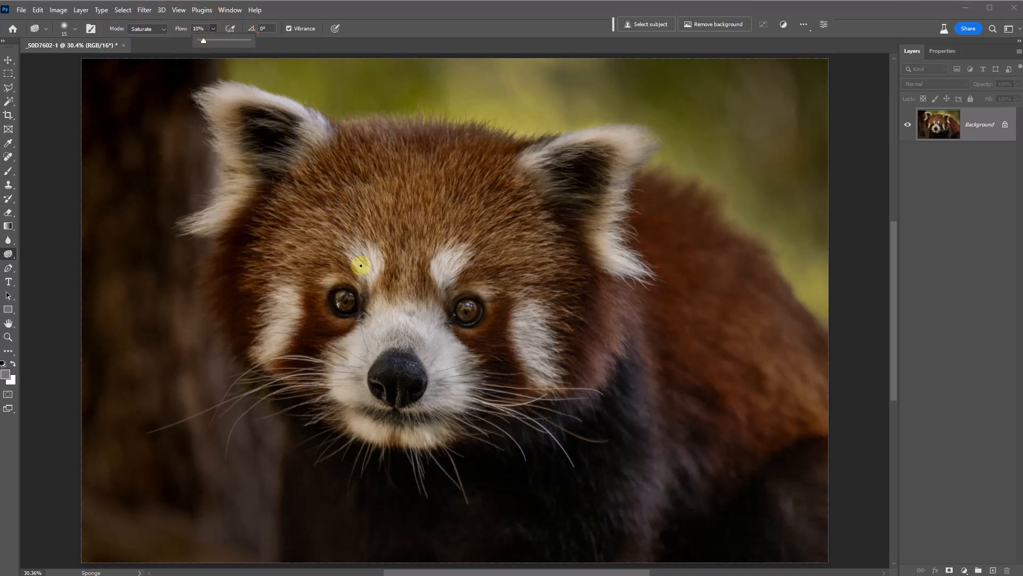
# Step: Enlarge the Sponge brush to 300 px over the fur on the panda's forehead
pyautogui.click(363, 249)
pyautogui.press(']')
pyautogui.press(']')
pyautogui.press(']')
pyautogui.press(']')
pyautogui.press(']')
pyautogui.press(']')
pyautogui.press(']')
pyautogui.press(']')
pyautogui.press(']')
pyautogui.press(']')
pyautogui.press(']')
pyautogui.press(']')
pyautogui.press(']')
pyautogui.press(']')
pyautogui.press(']')
pyautogui.press(']')
pyautogui.press(']')
pyautogui.press(']')
pyautogui.press(']')
pyautogui.press(']')
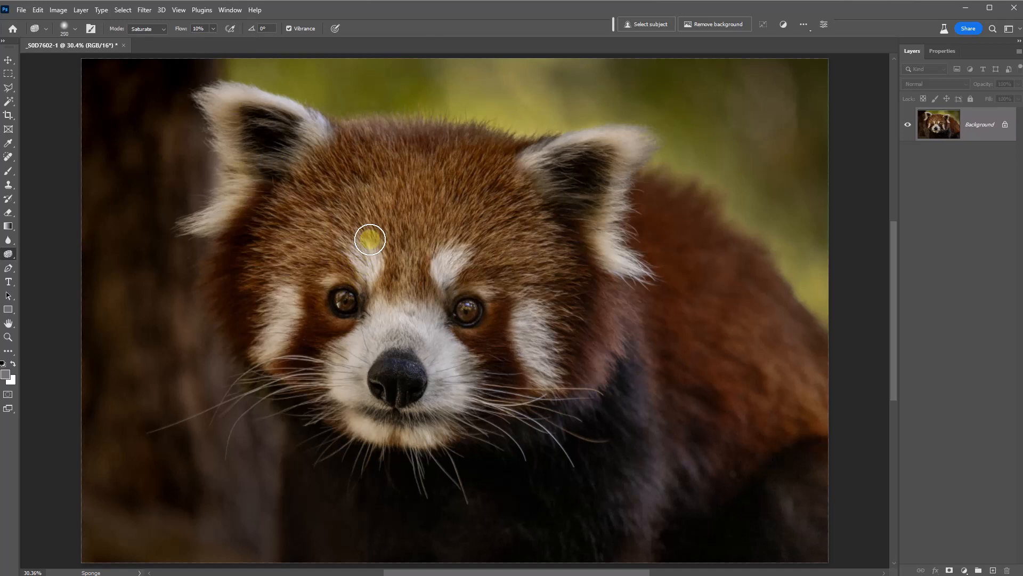
pyautogui.press('[')
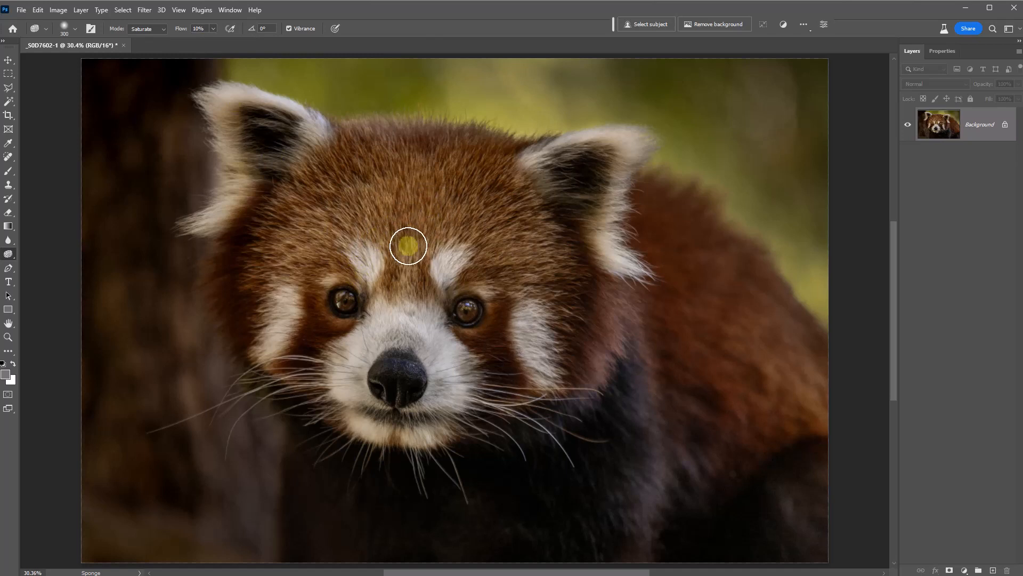